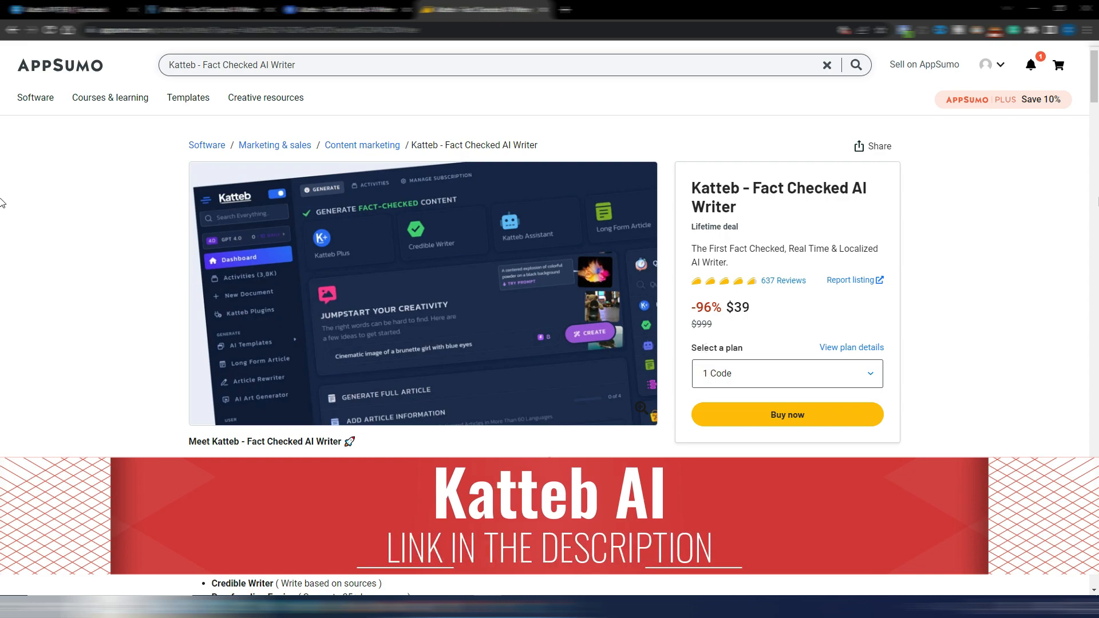
Examine the Katteb lifetime plans on the AppSumo deal page and choose the 10 Codes option for the third plan
left_click_drag(1096, 75, 1088, 362)
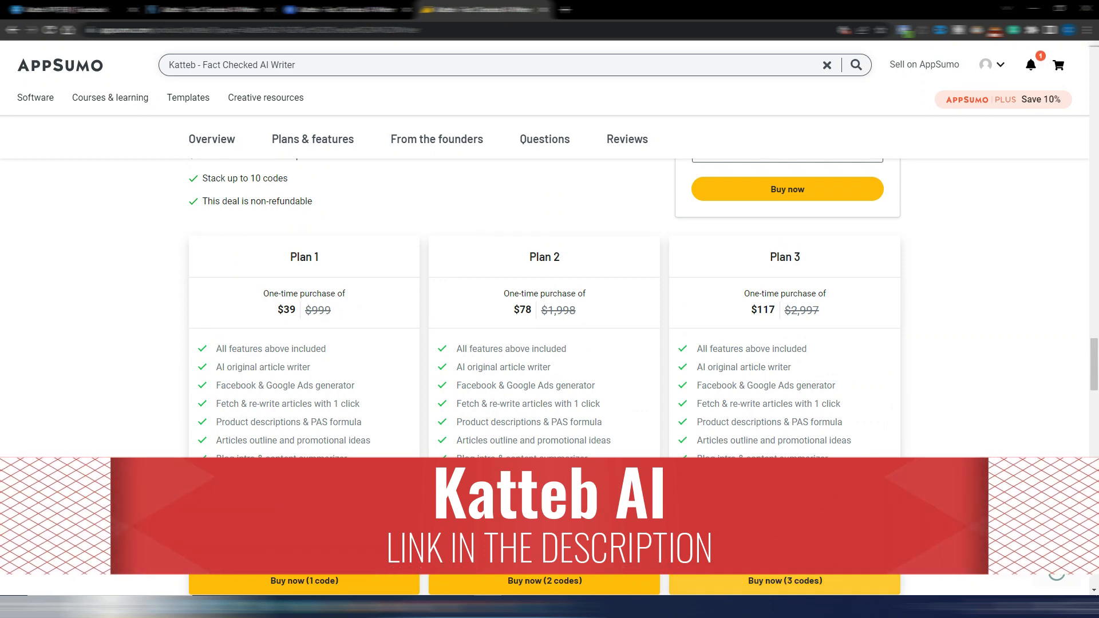
left_click(757, 542)
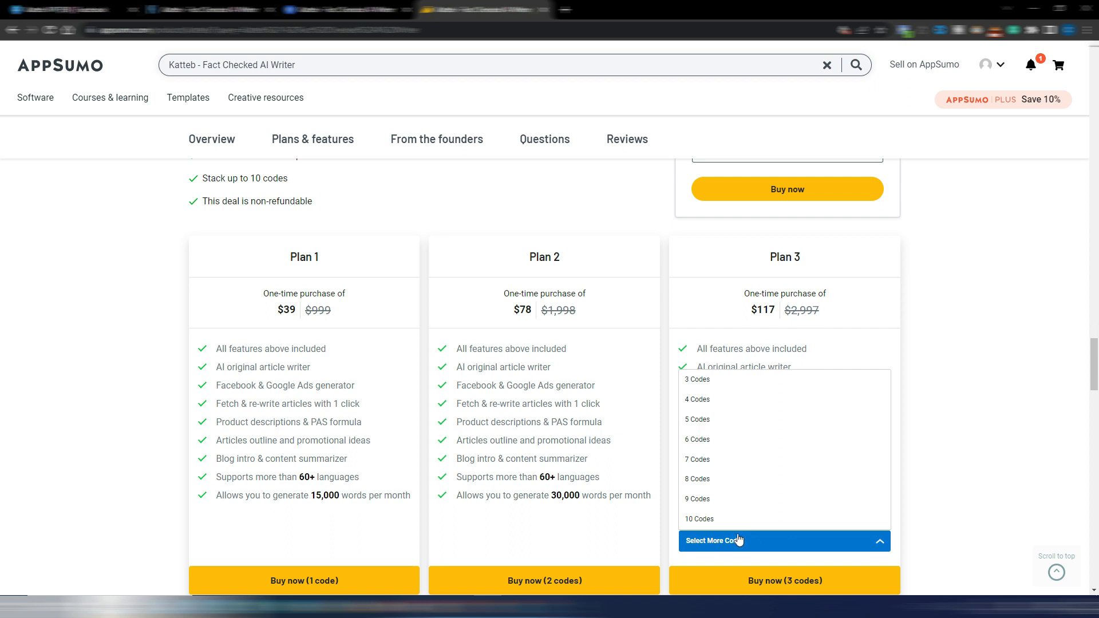
left_click(988, 443)
left_click(986, 441)
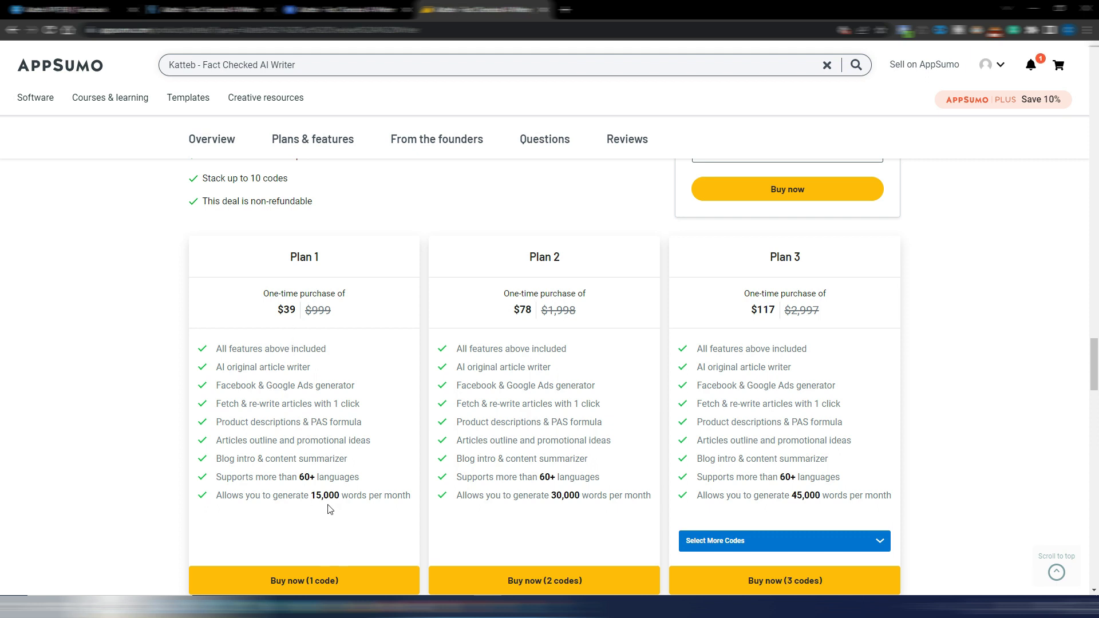
left_click(774, 541)
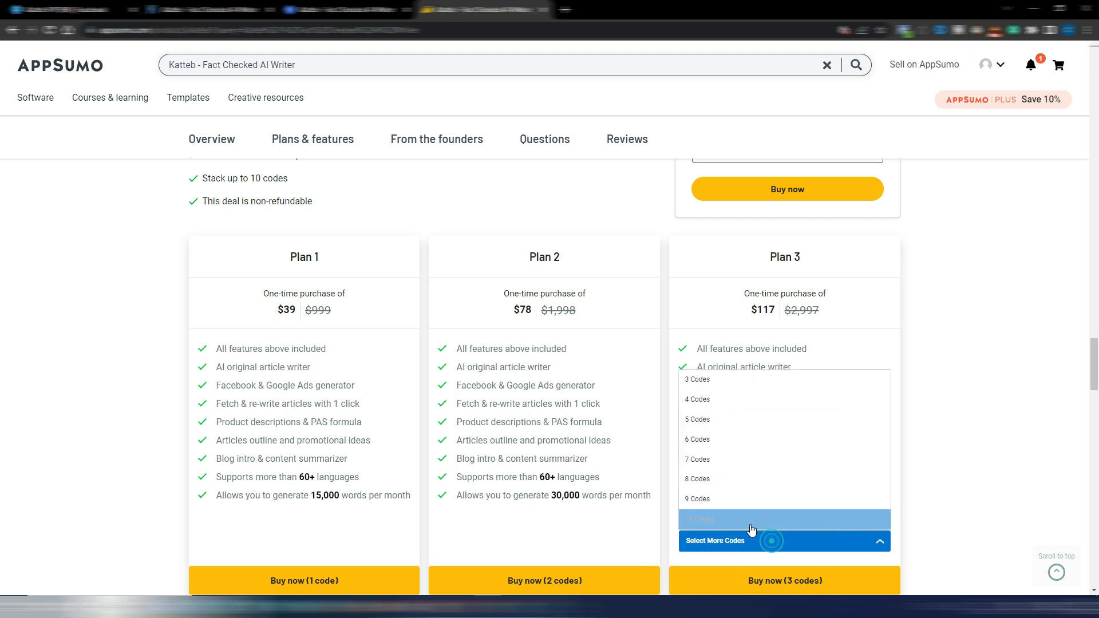
left_click(739, 524)
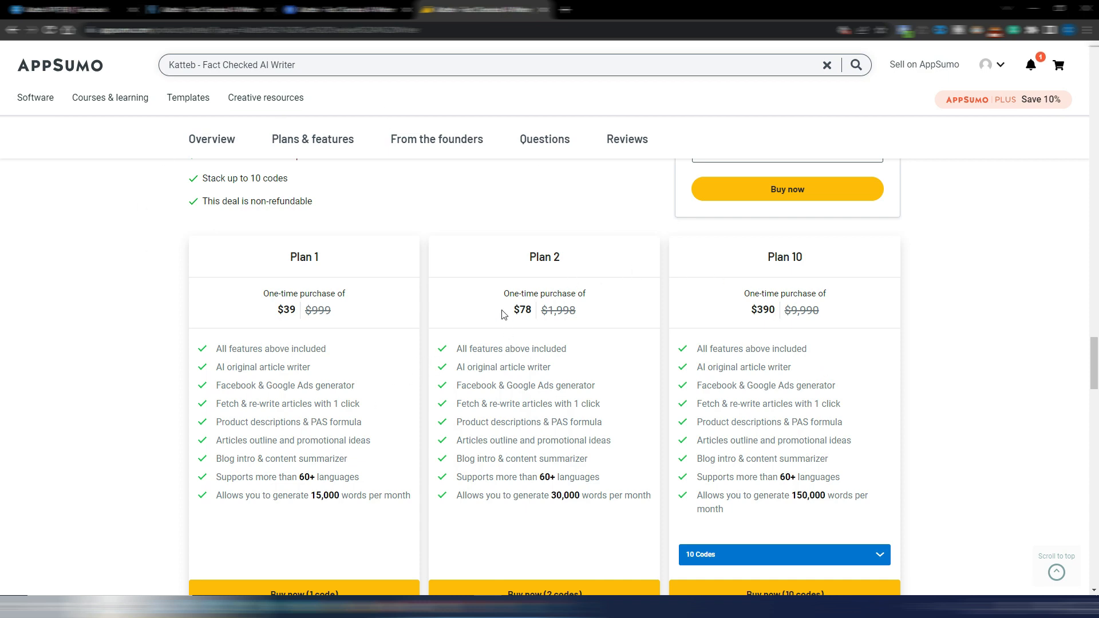
Switch to the Katteb website and view its subscription pricing with yearly billing
left_click(188, 9)
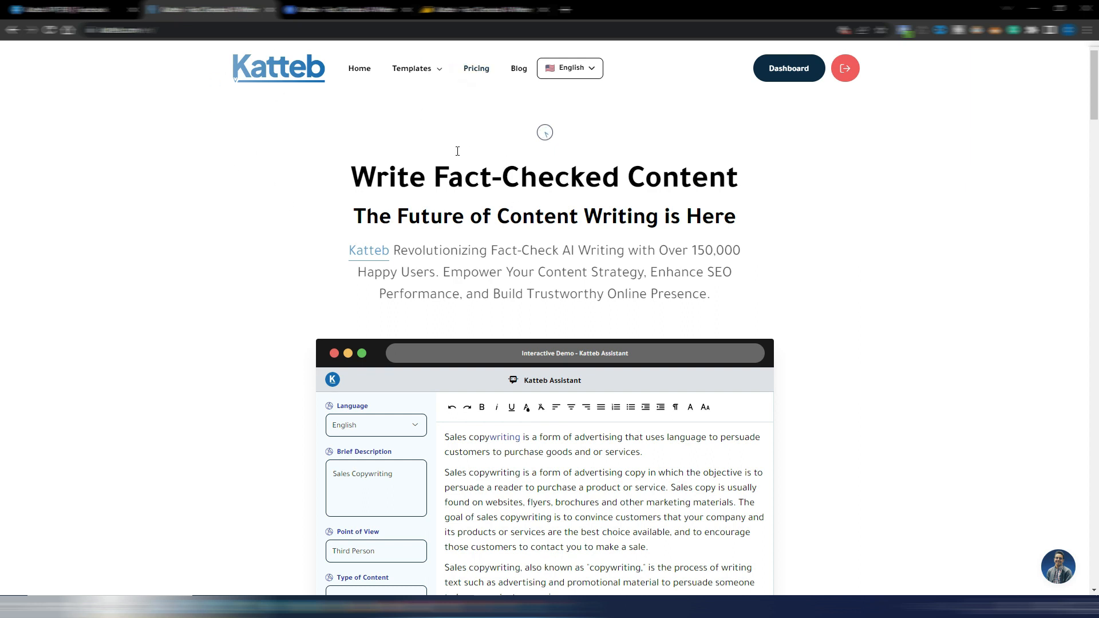
left_click(481, 67)
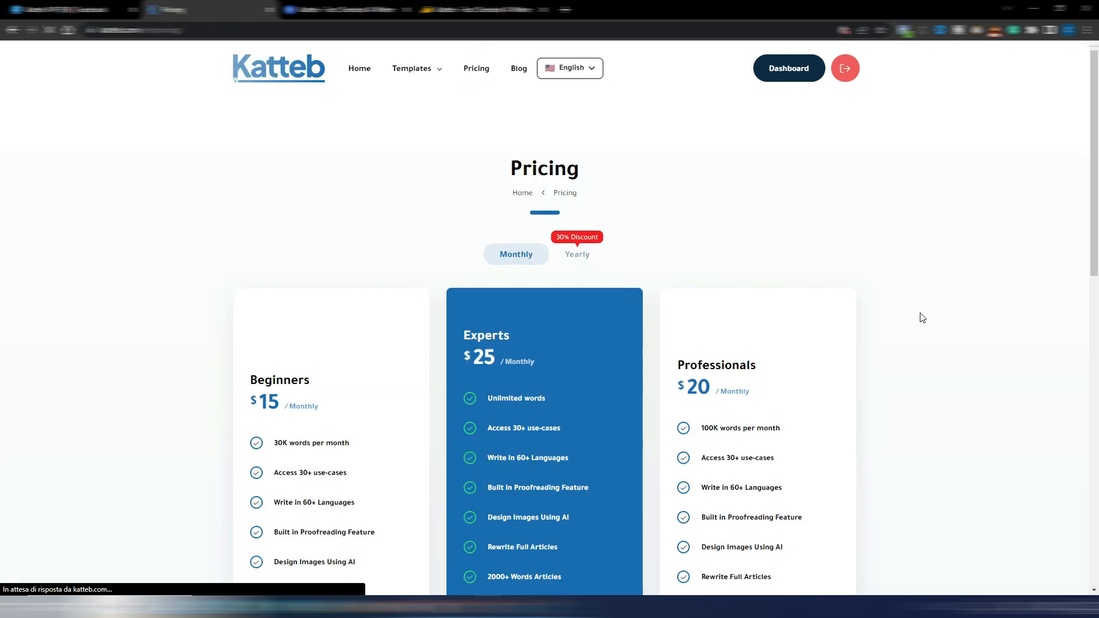
scroll(922, 316, "down", 2)
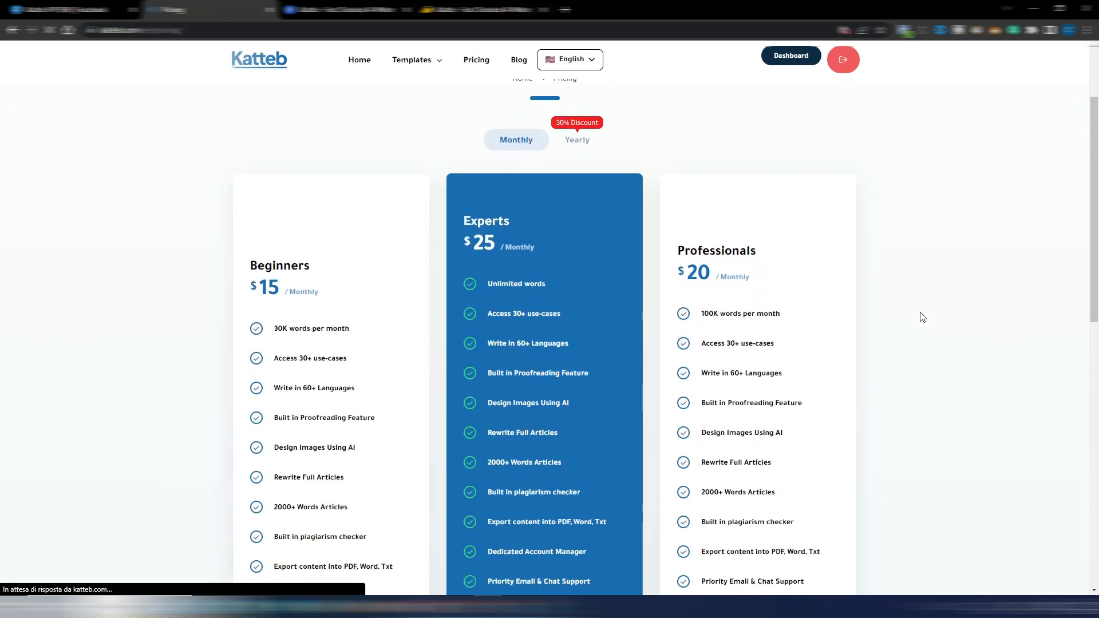
left_click(588, 148)
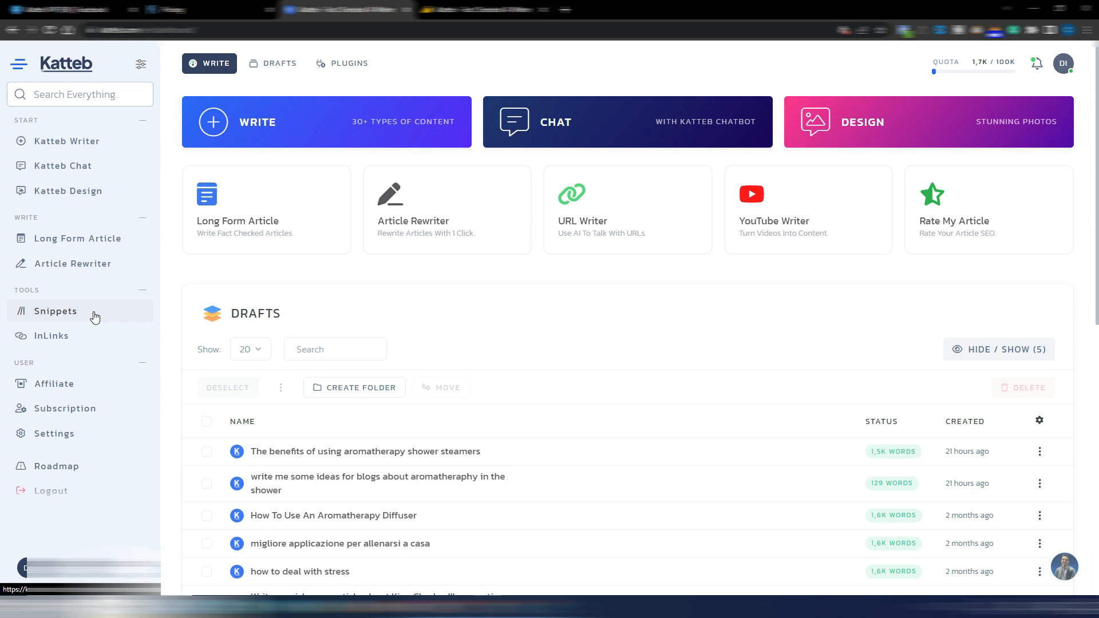
Open the InLinks tool in the Katteb dashboard and look through its internal links page
left_click(50, 338)
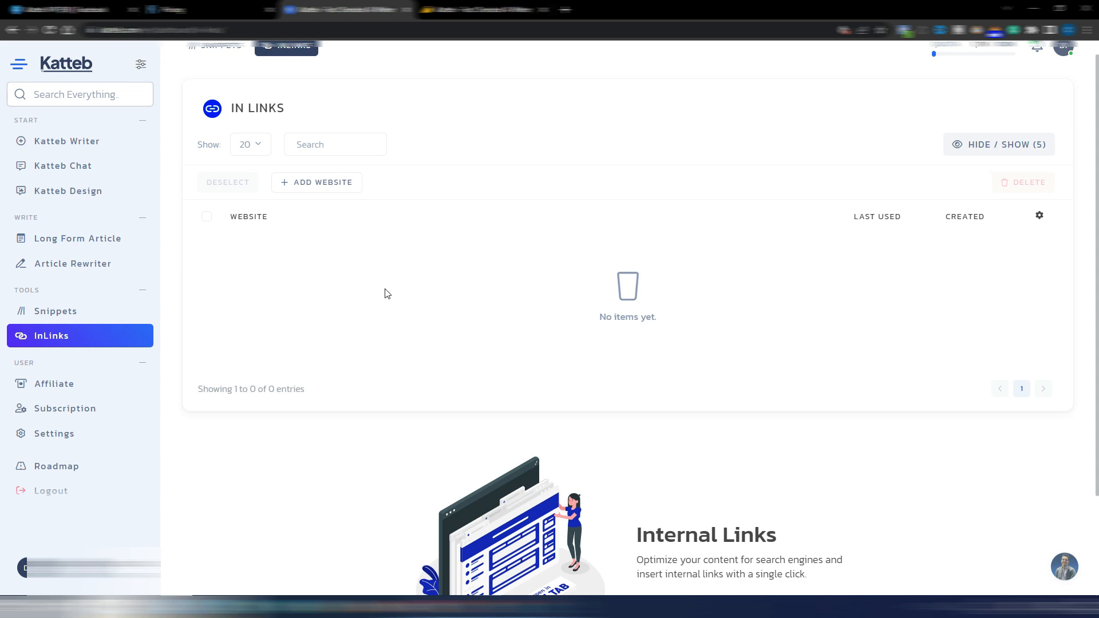
scroll(744, 384, "down", 2)
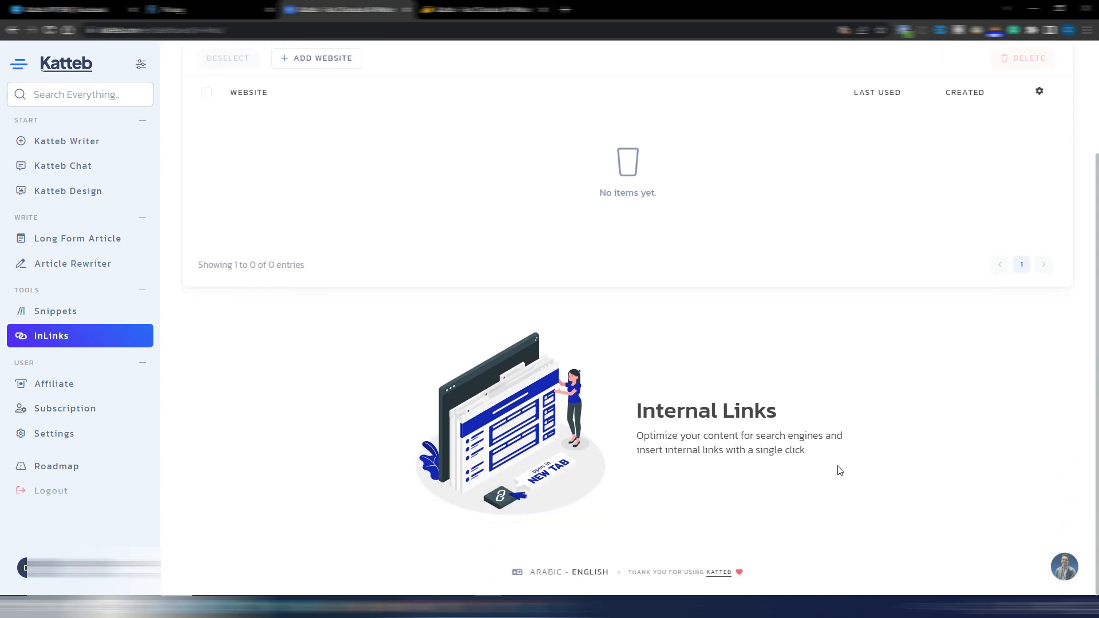
scroll(669, 429, "up", 2)
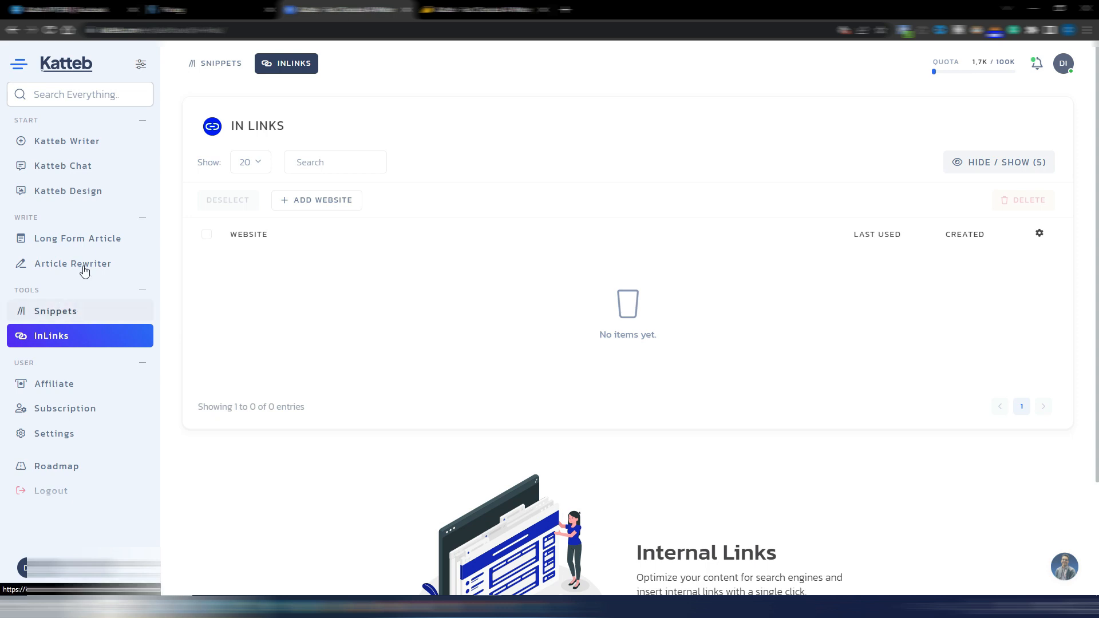
Look at the Katteb Design and Katteb Chat pages, and return to the main dashboard
left_click(53, 192)
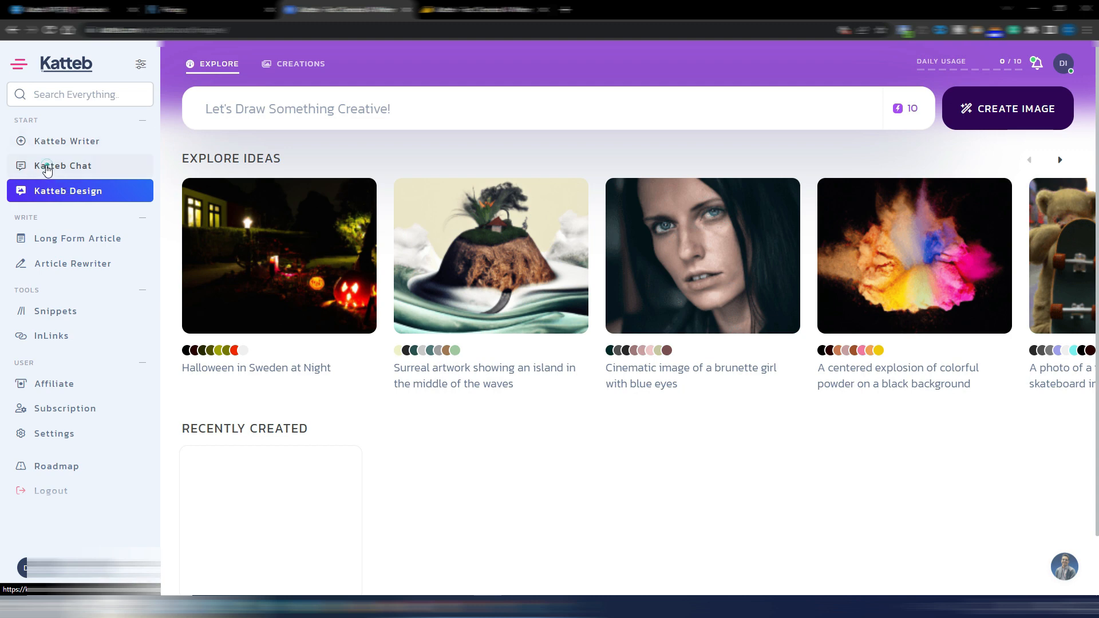
left_click(41, 166)
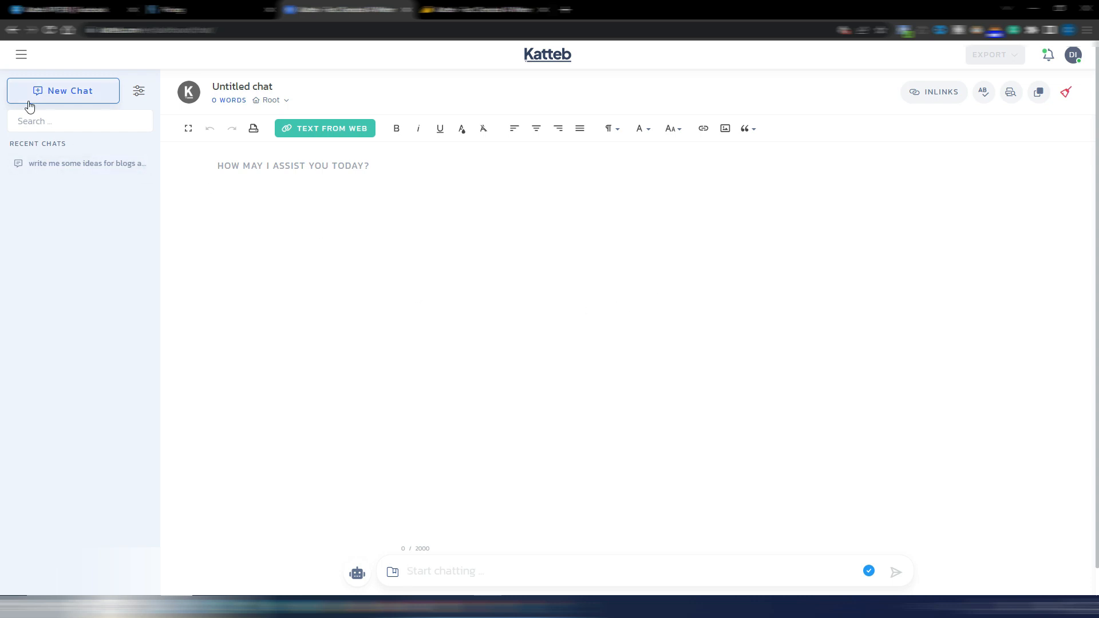
left_click(21, 58)
left_click(21, 58)
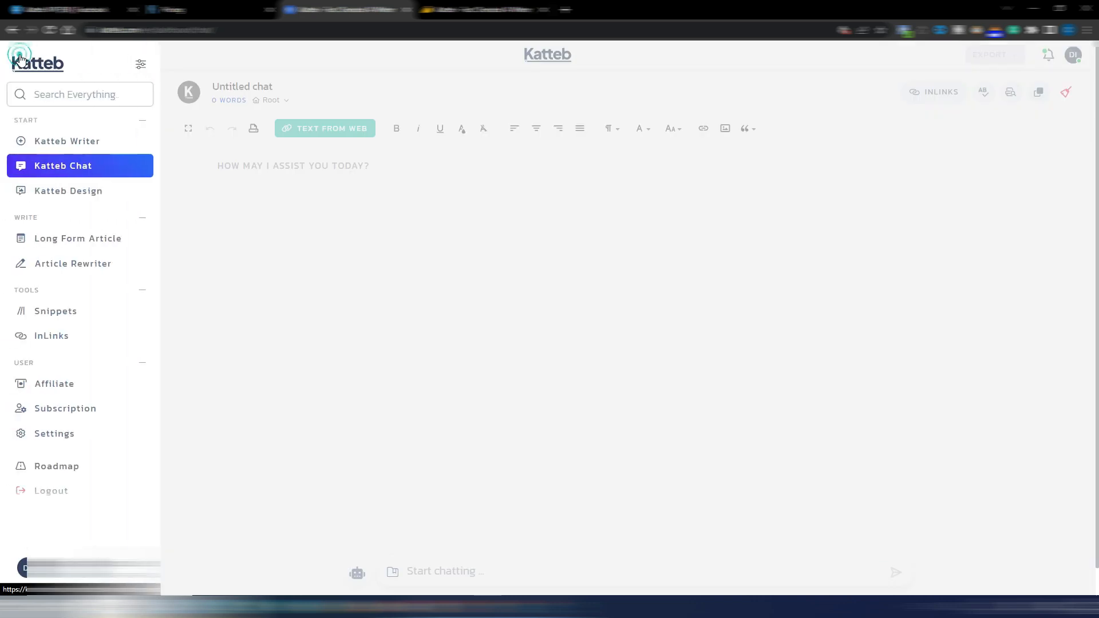
left_click(39, 65)
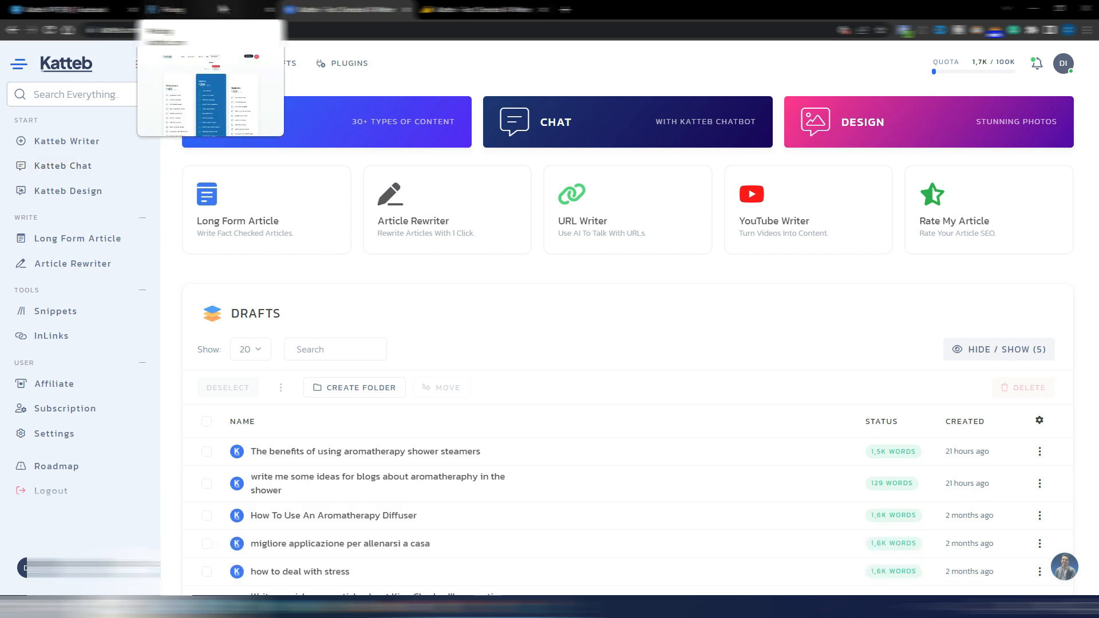
Check the monthly subscription prices on the Katteb pricing page and go back to the dashboard
left_click(166, 9)
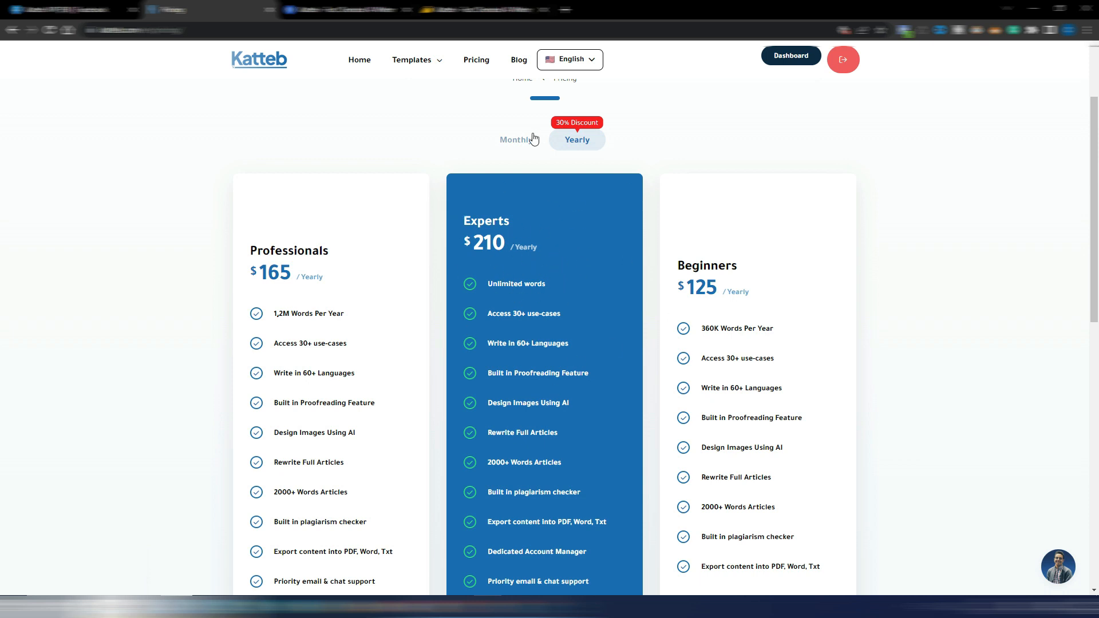
left_click(516, 142)
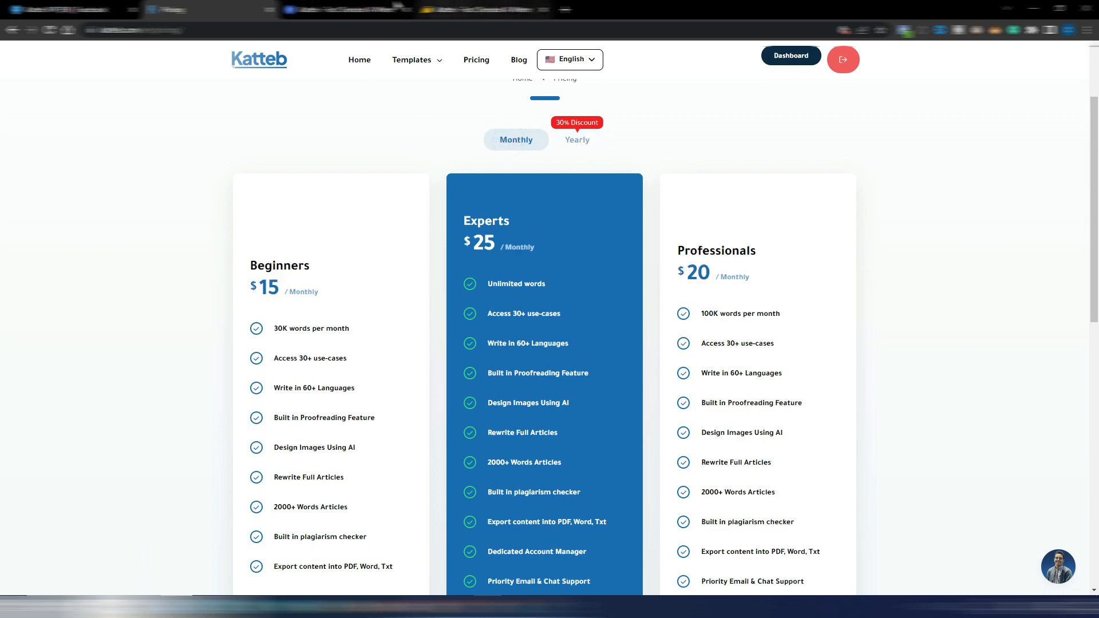
left_click(335, 12)
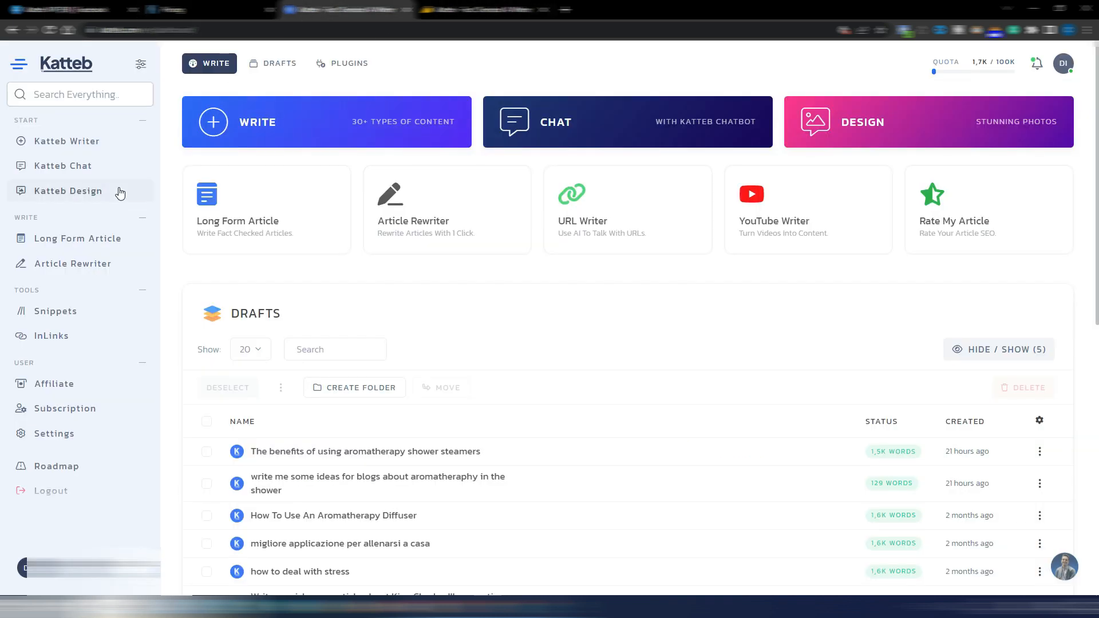
Submit the prompt "write me 5 ideas for a blog post about aromatherapy shower tips" in Katteb Chat
left_click(74, 166)
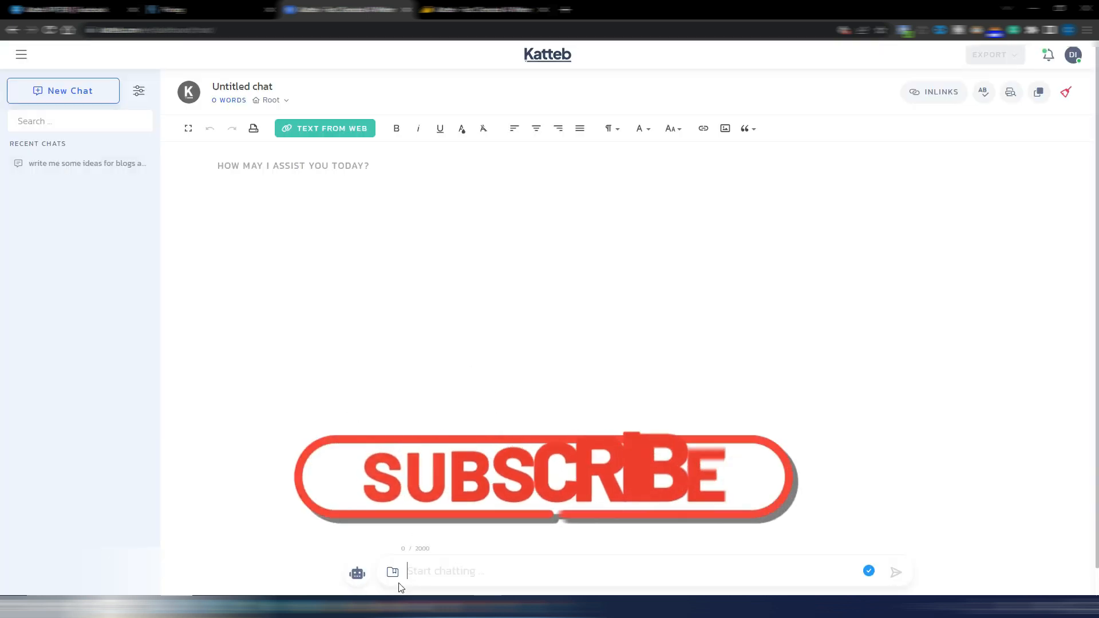
left_click(358, 575)
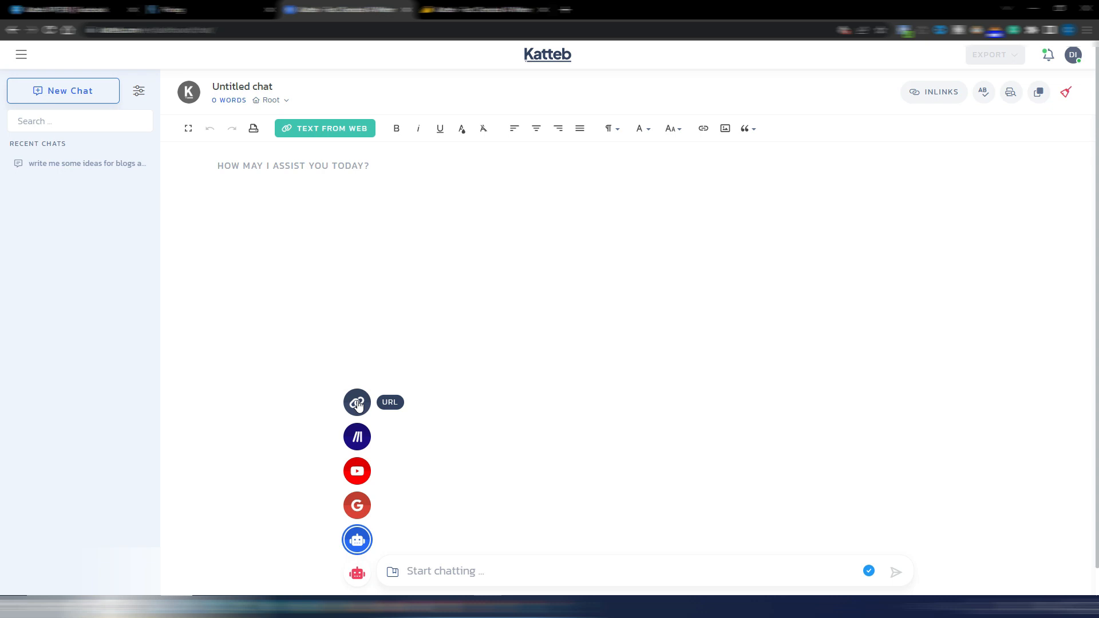
left_click(455, 571)
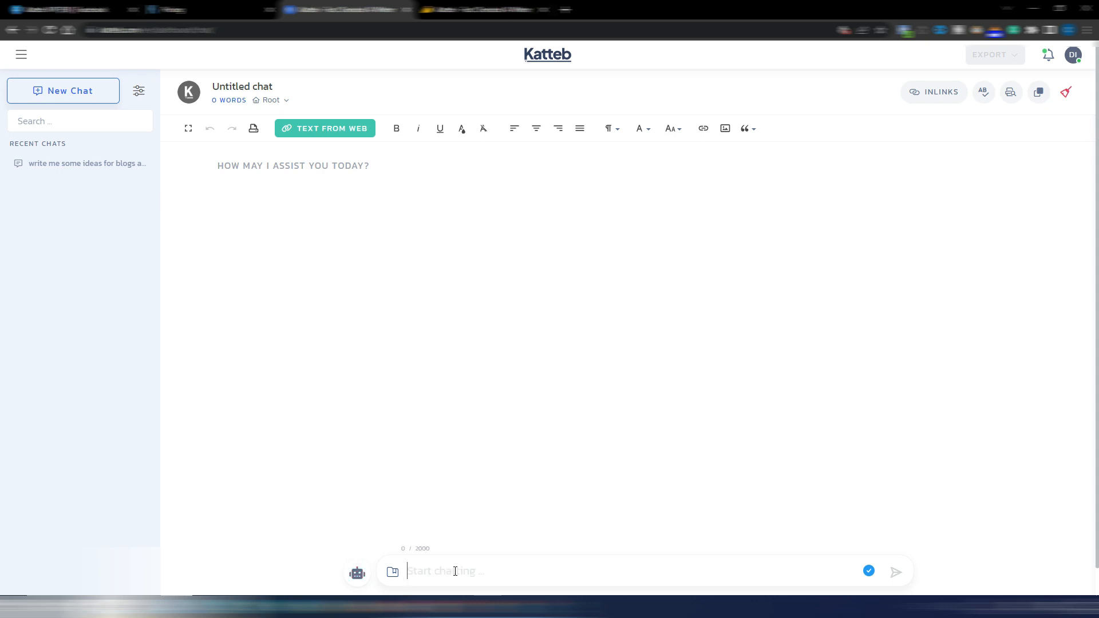
type("write me 5 ideas for a blog post about aromatherapy shower tips")
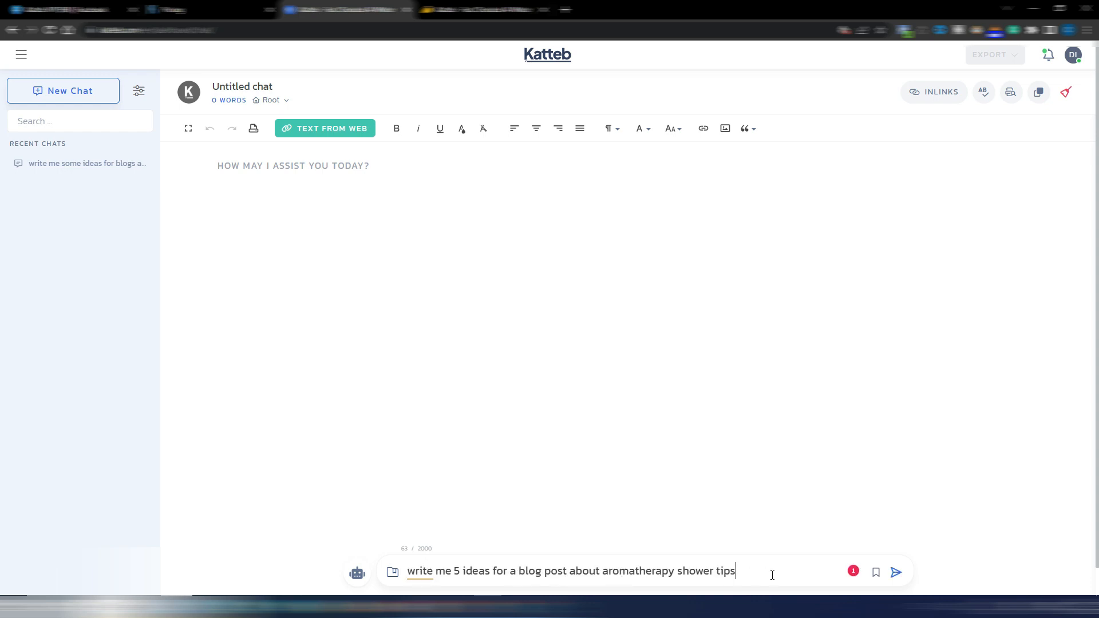
left_click(896, 573)
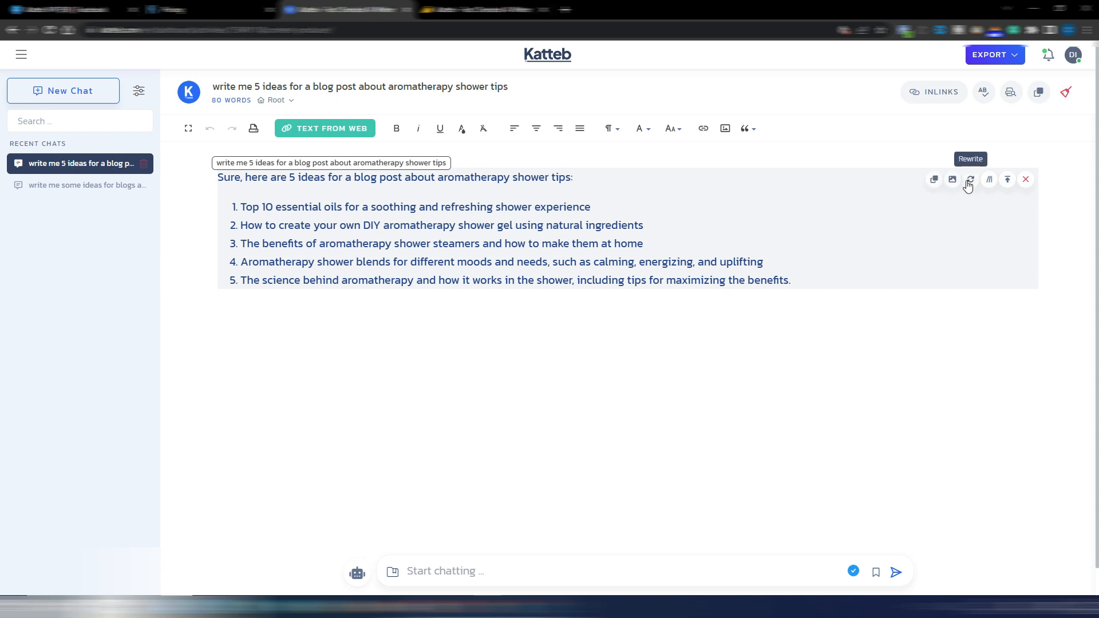
left_click(1008, 182)
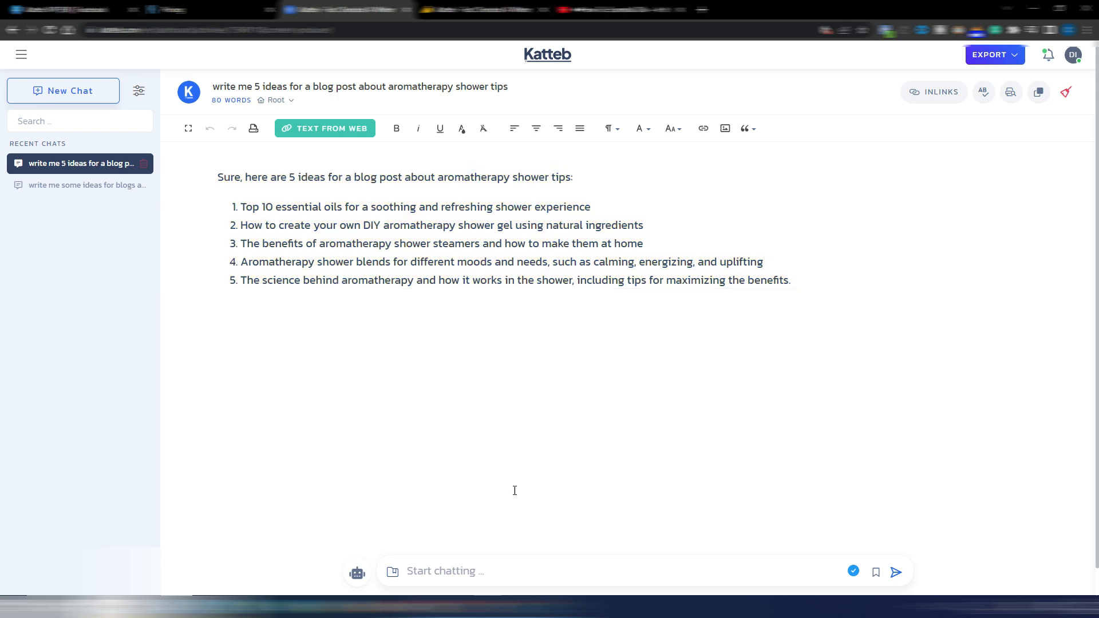
left_click(357, 573)
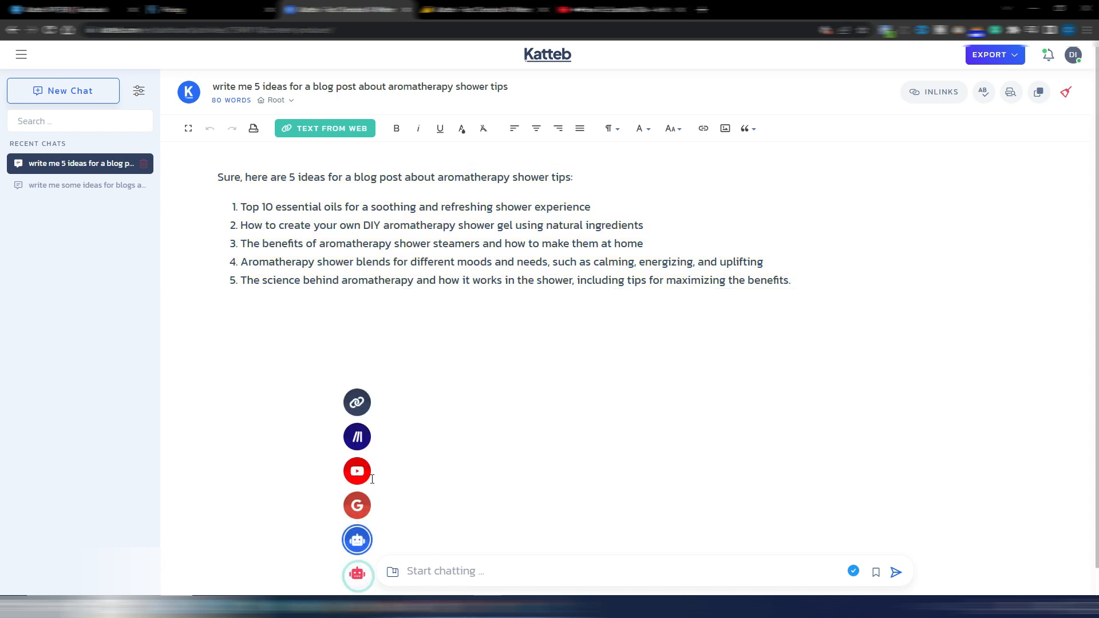
left_click(358, 472)
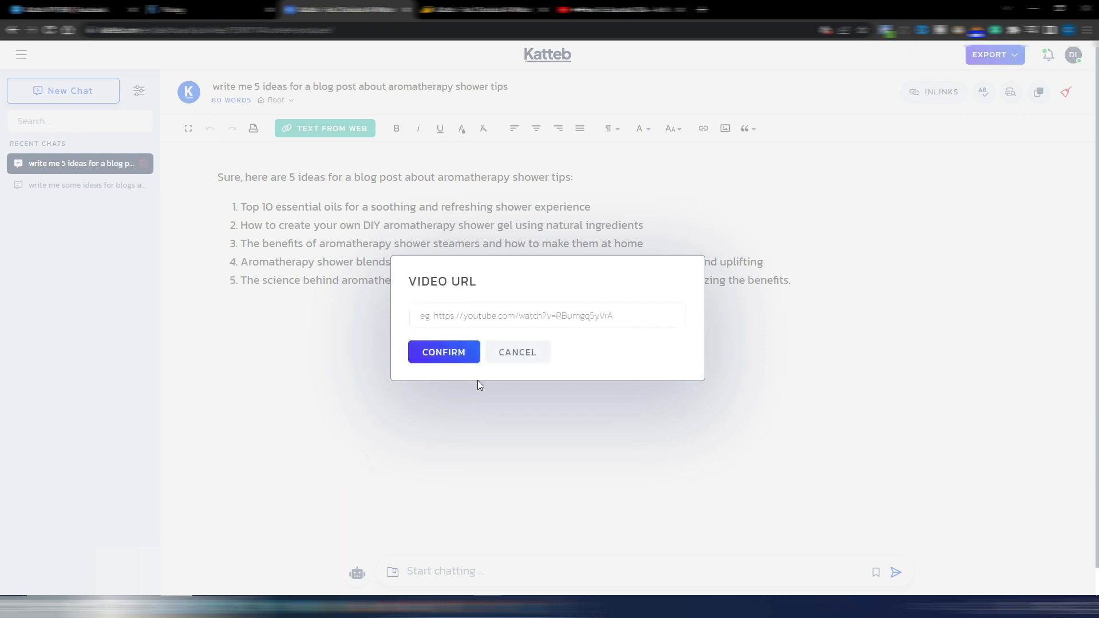
left_click(462, 314)
type("https://www.youtube.com/watch?v=vtrCzl61_Sk")
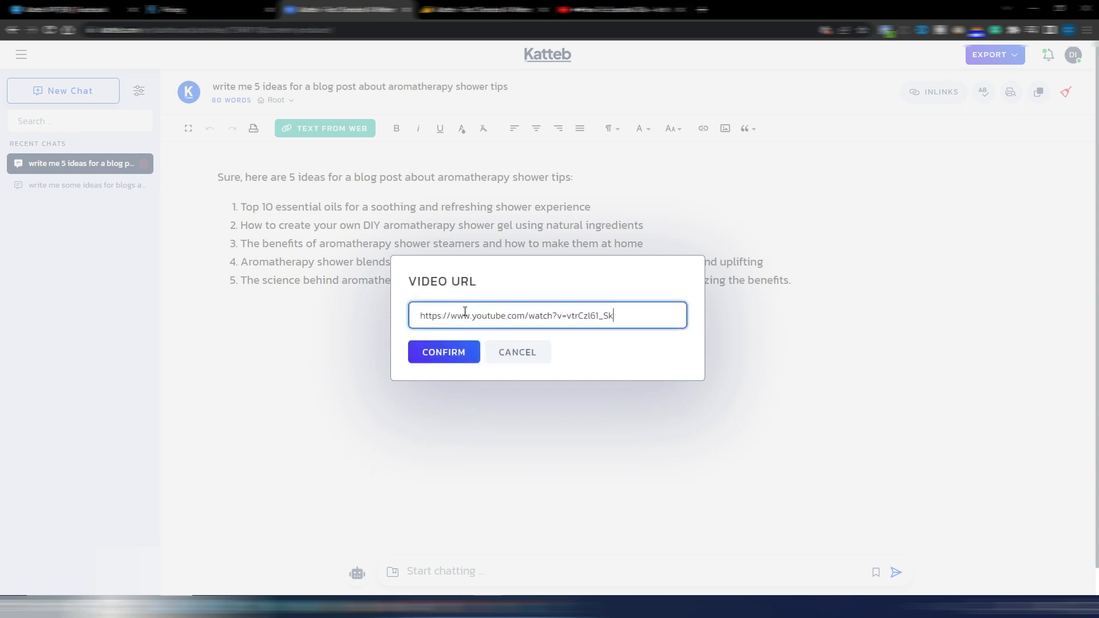
left_click(608, 9)
left_click(445, 360)
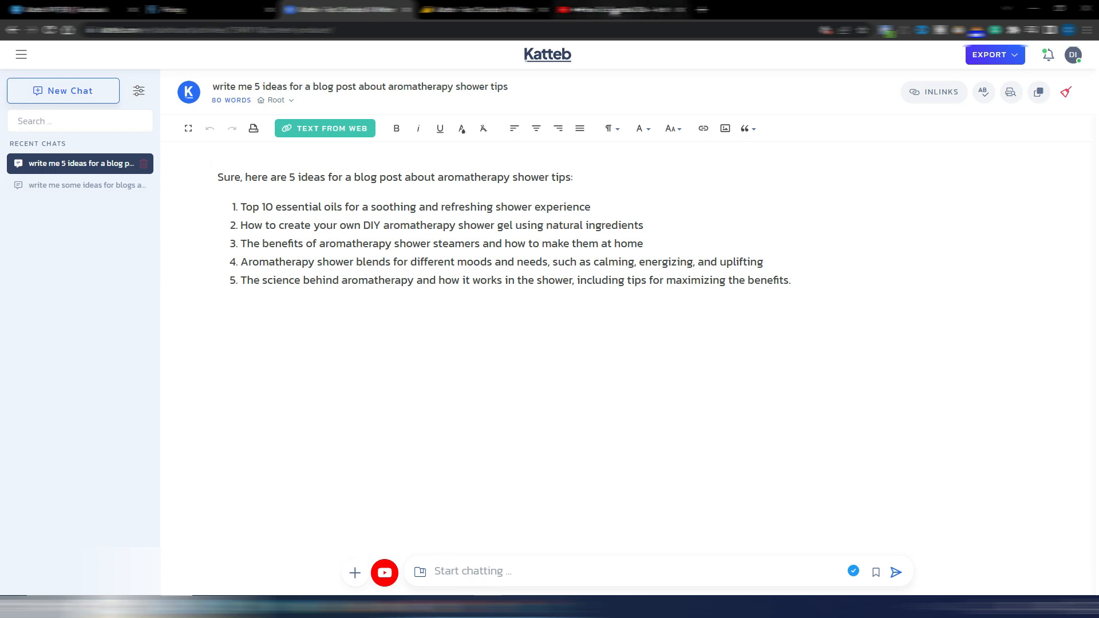
left_click(616, 10)
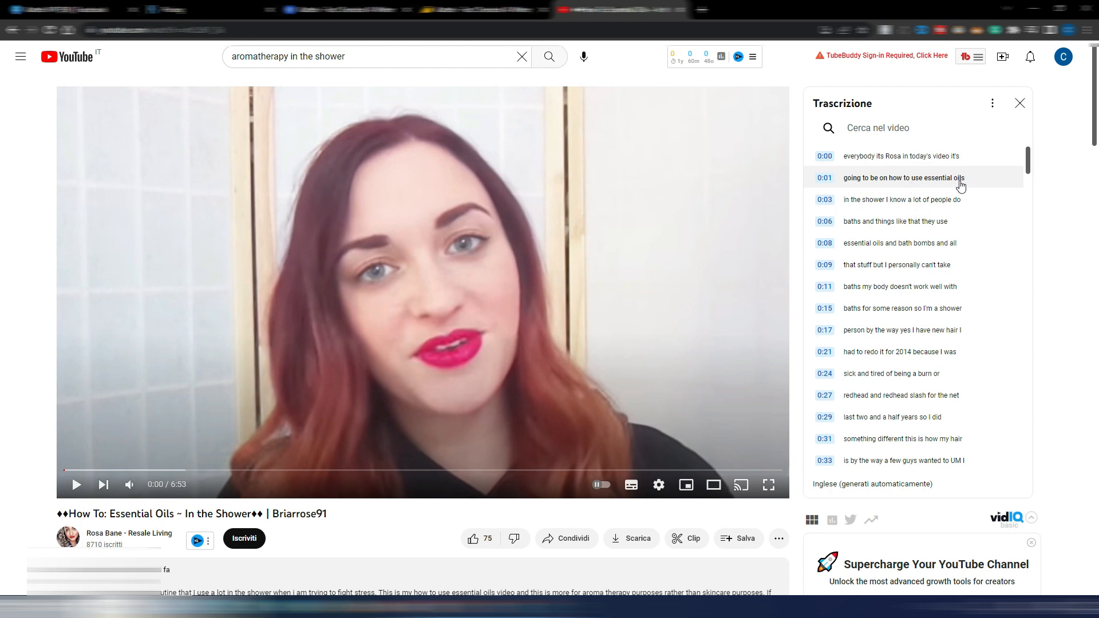
left_click(343, 9)
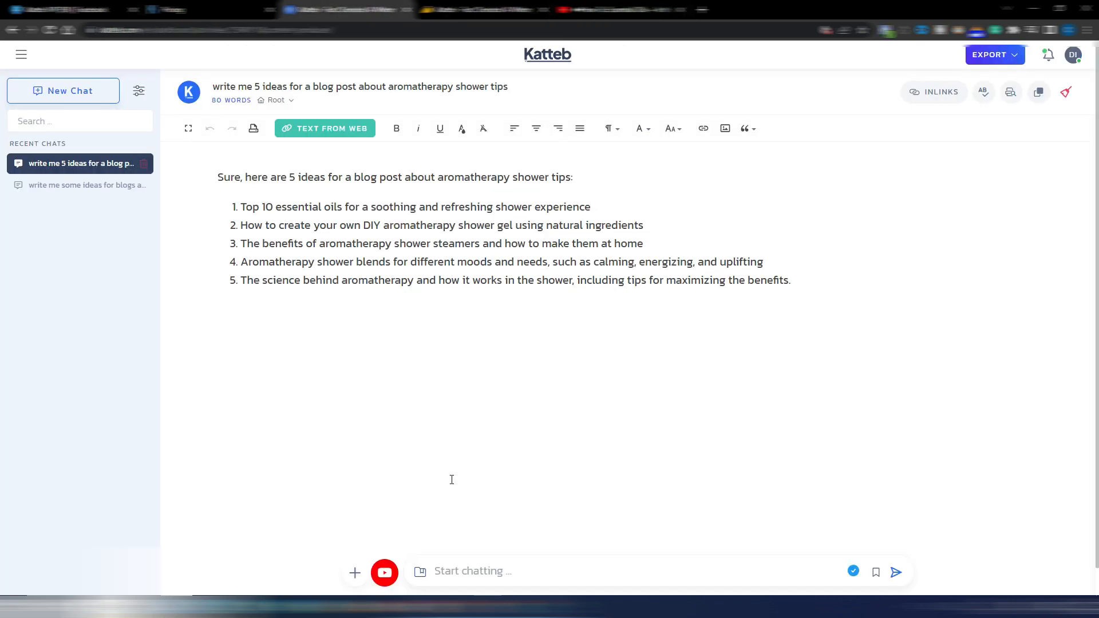
Submit the prompt "write an outline for a blog post about how to use essential oils in the shower" and review the generated outline
left_click(480, 570)
type("write an outline for a blog post about how to use essential oils in the shower")
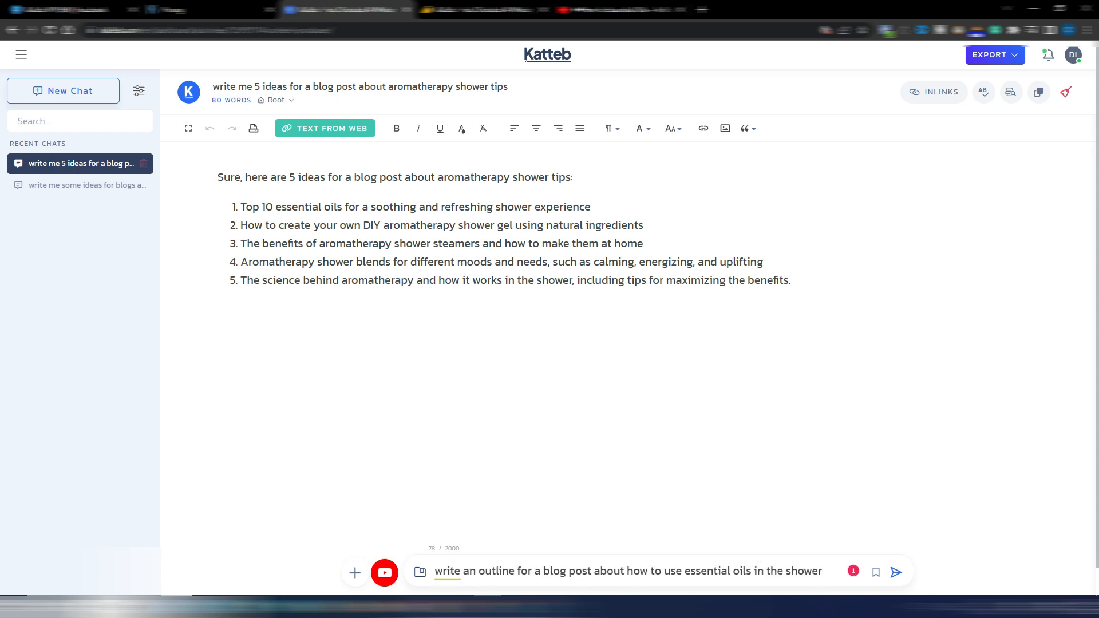
left_click(895, 572)
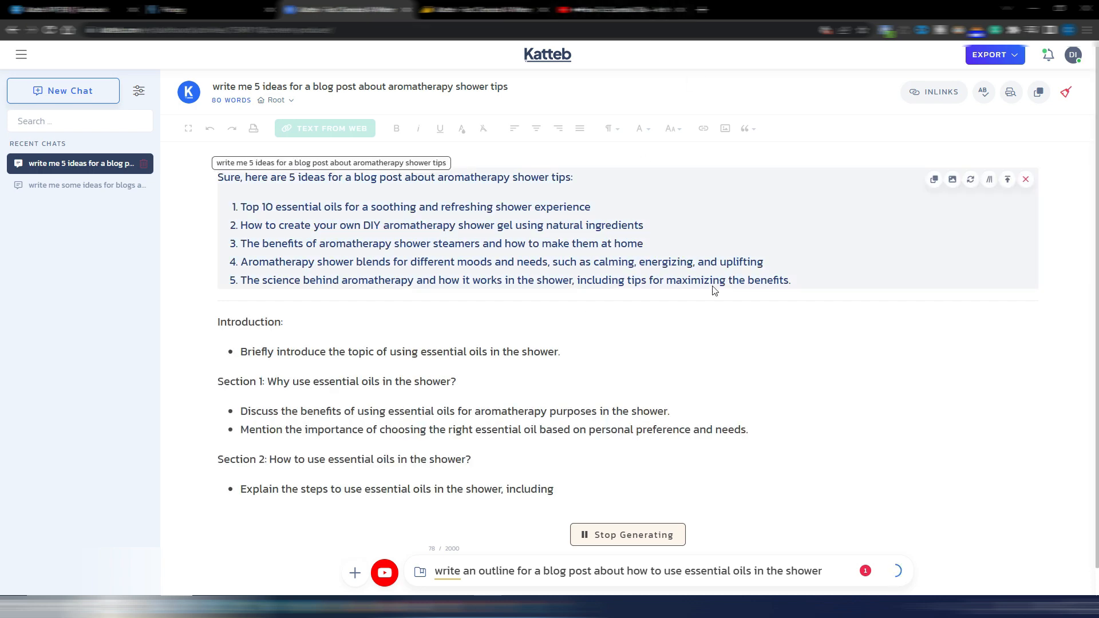
scroll(646, 363, "down", 2)
scroll(647, 363, "down", 1)
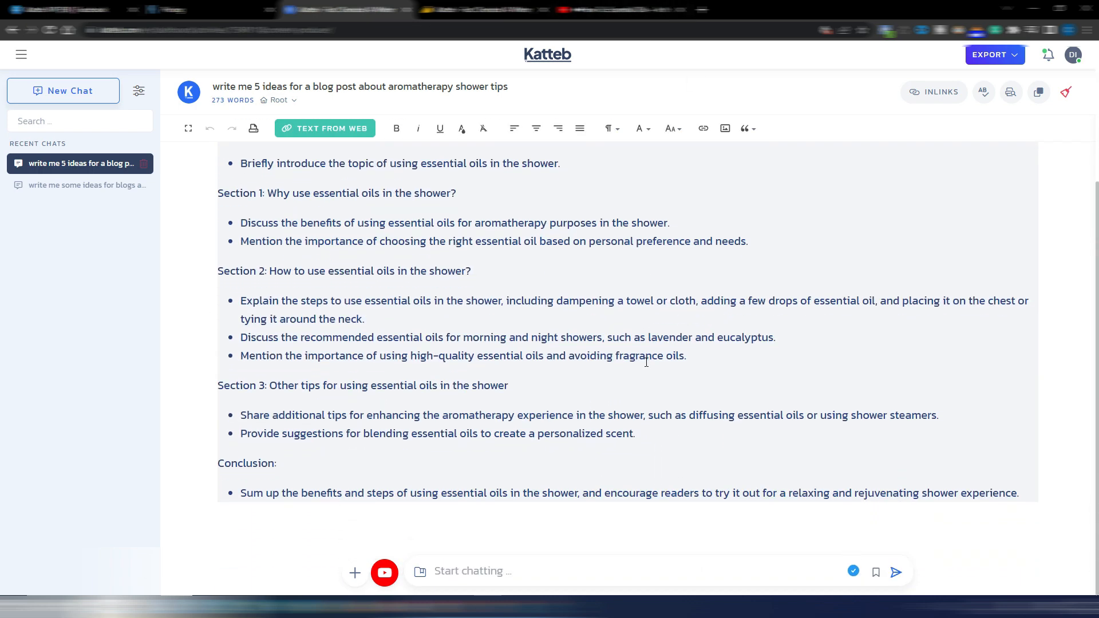
scroll(646, 362, "up", 1)
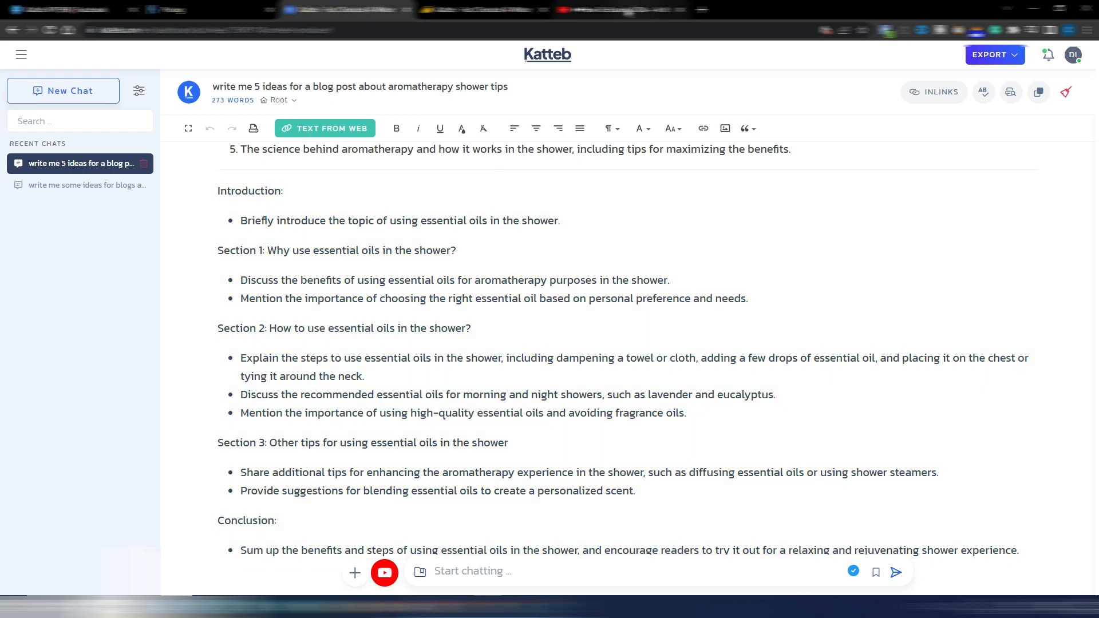
Compare the outline's "avoiding fragrance oils" point with the fragrance mentions in the YouTube video's transcript
left_click(621, 10)
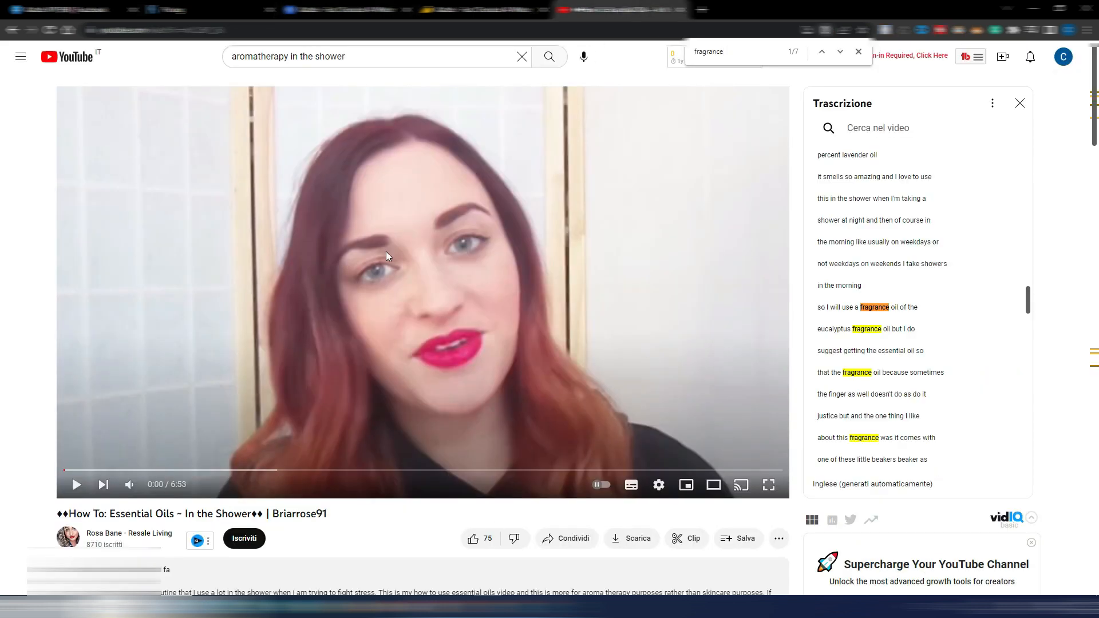
left_click(340, 11)
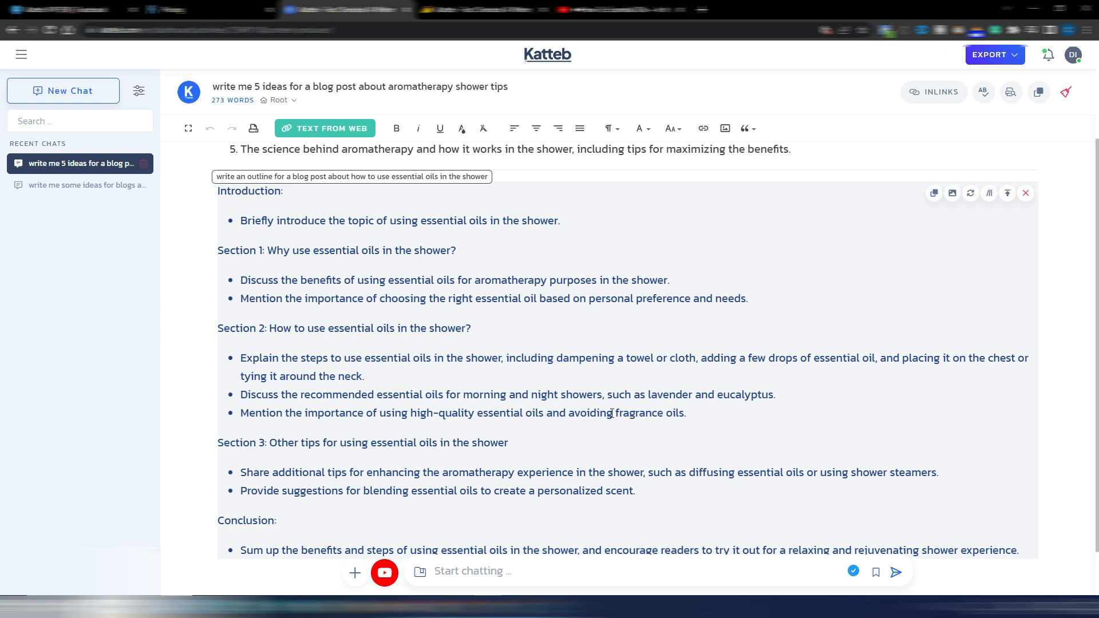
left_click_drag(570, 412, 684, 412)
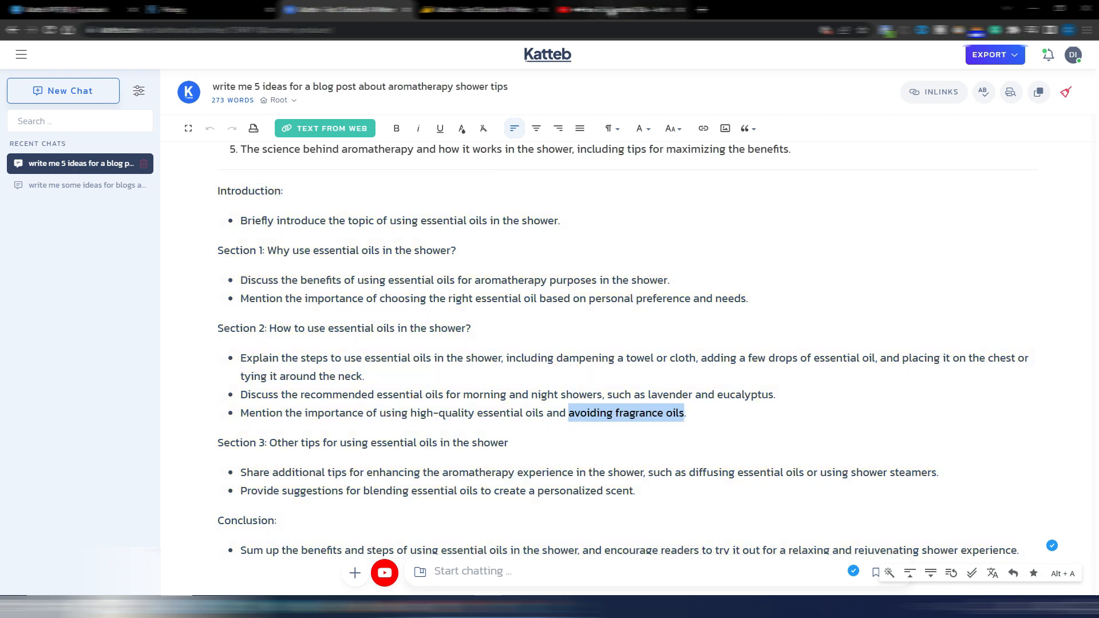
left_click(619, 10)
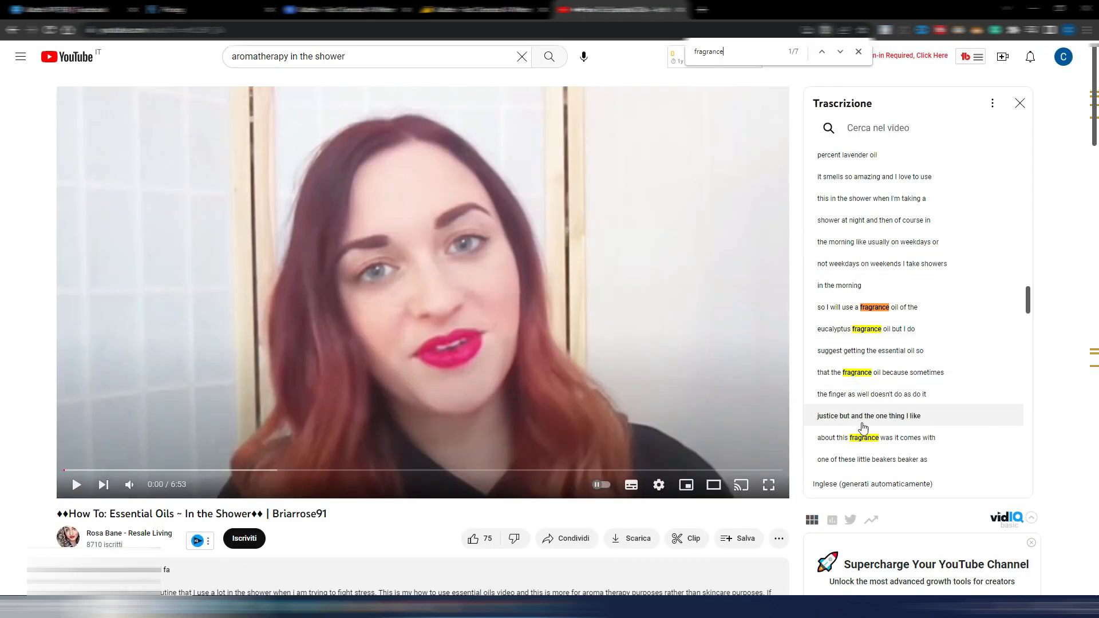
left_click(344, 10)
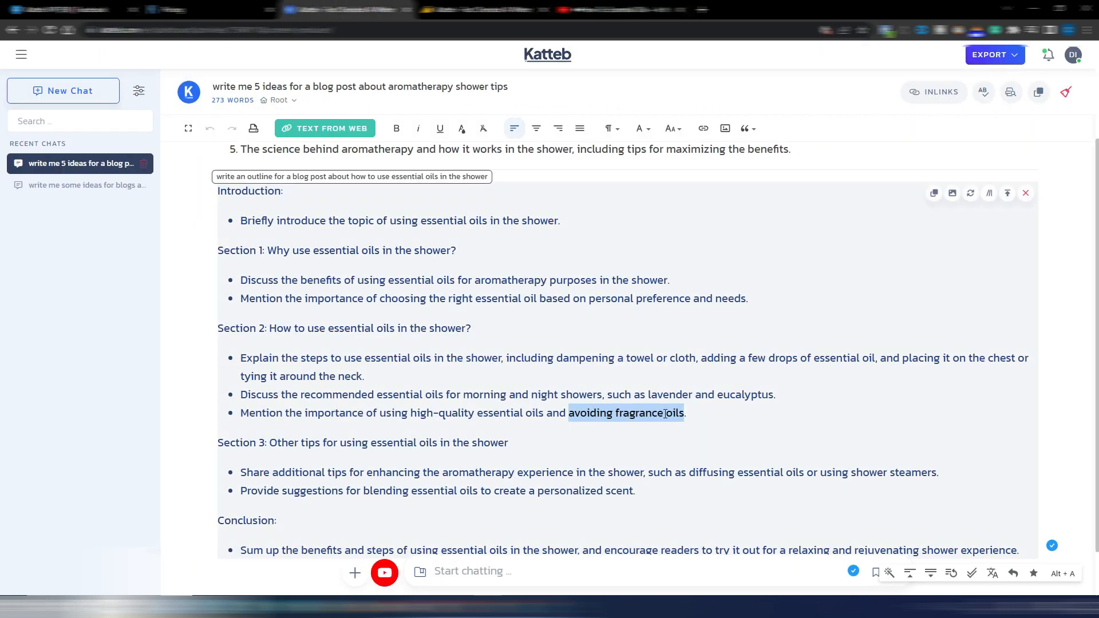
left_click(695, 412)
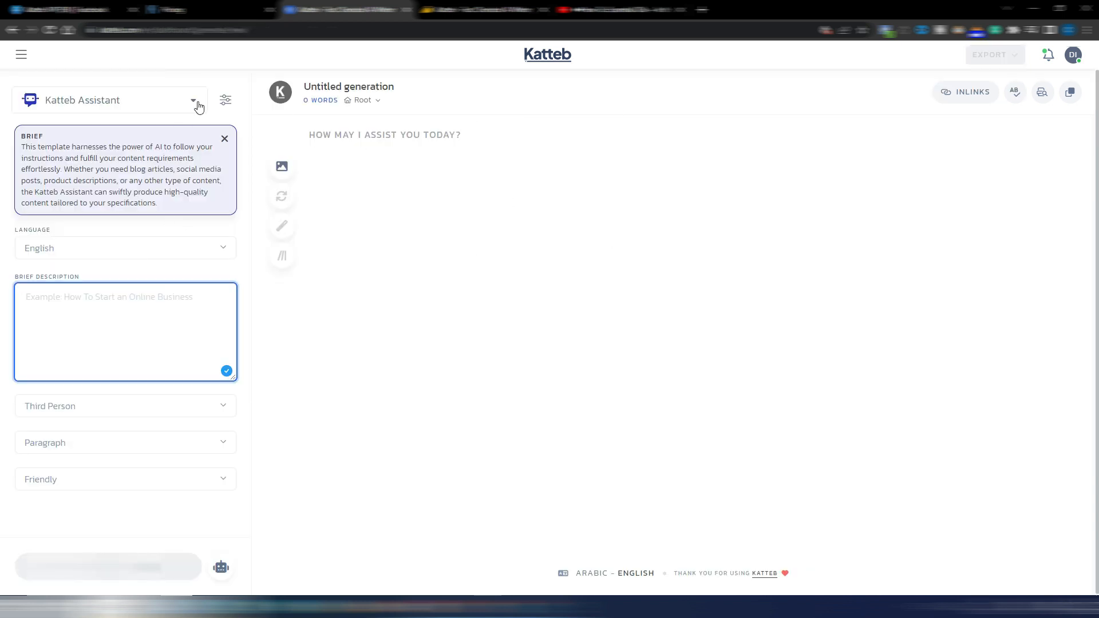
Browse the Katteb Writer templates, choose Katteb Assistant, and examine its available content sources
left_click(143, 102)
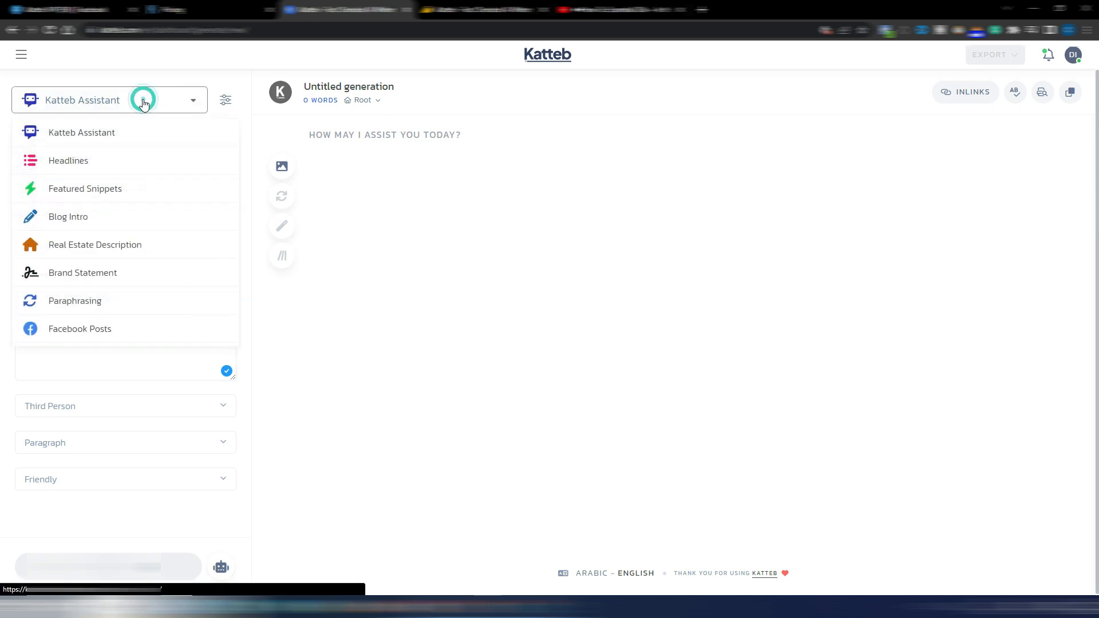
scroll(140, 190, "down", 6)
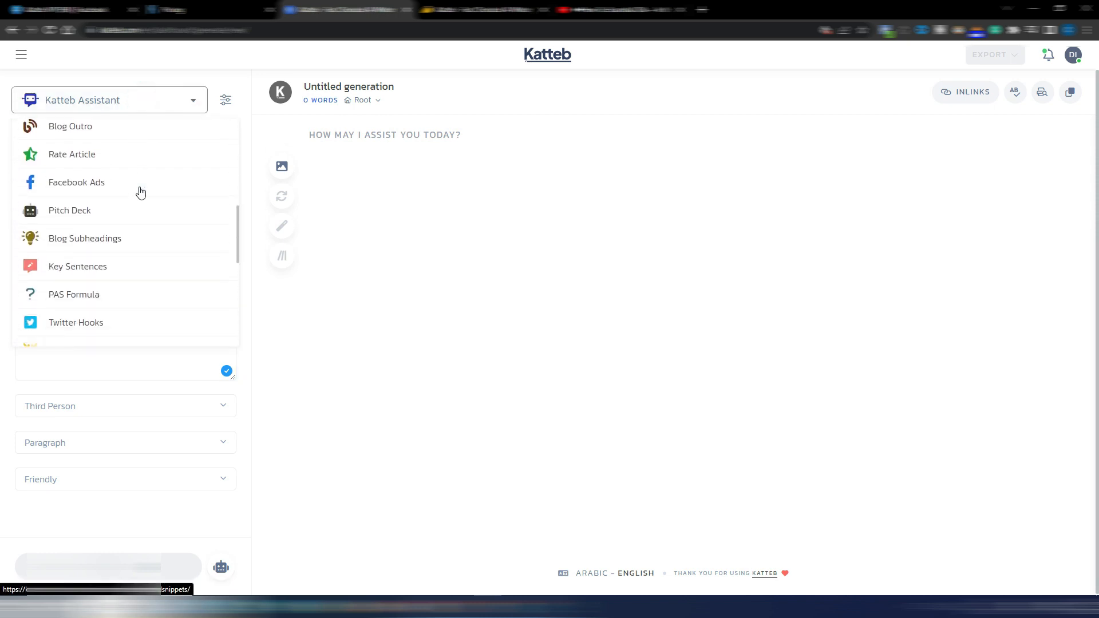
scroll(140, 190, "up", 6)
scroll(140, 190, "down", 1)
scroll(142, 190, "up", 1)
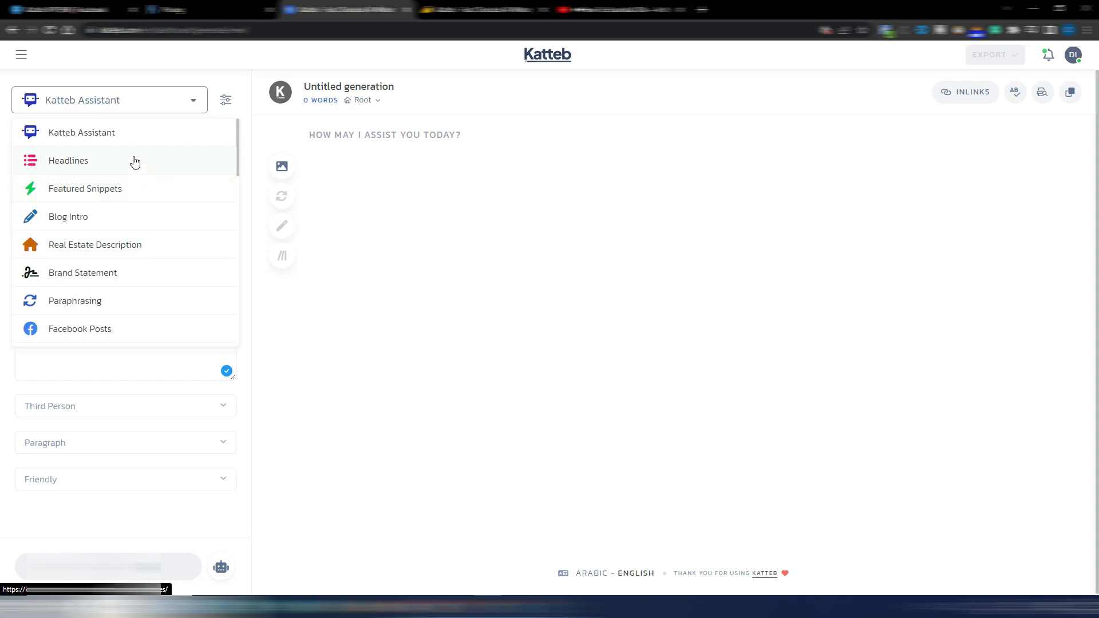
left_click(87, 136)
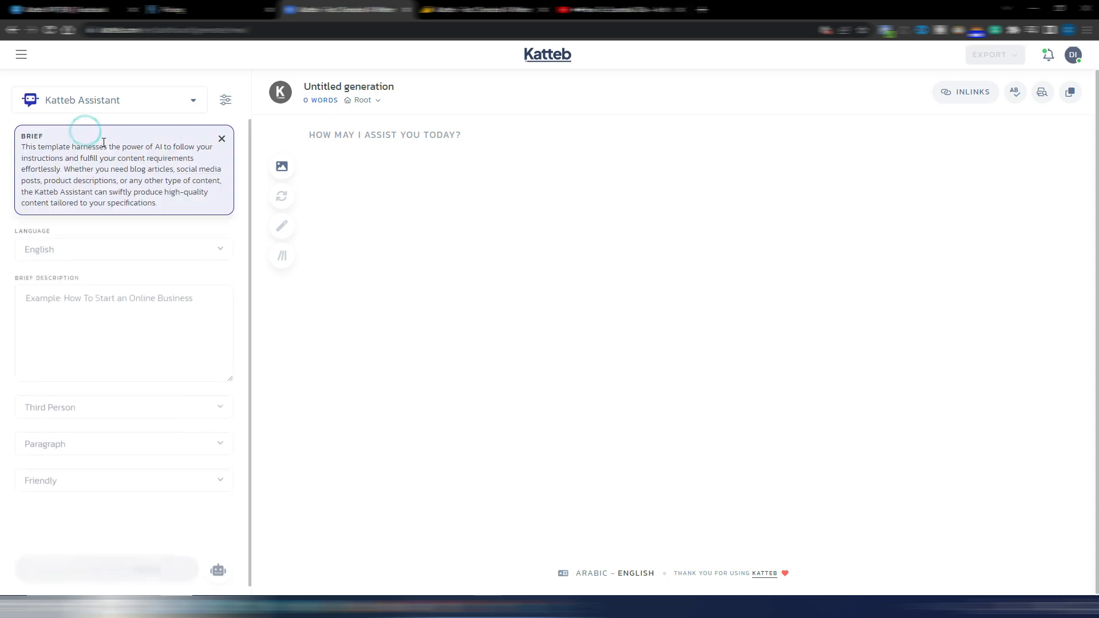
left_click(223, 569)
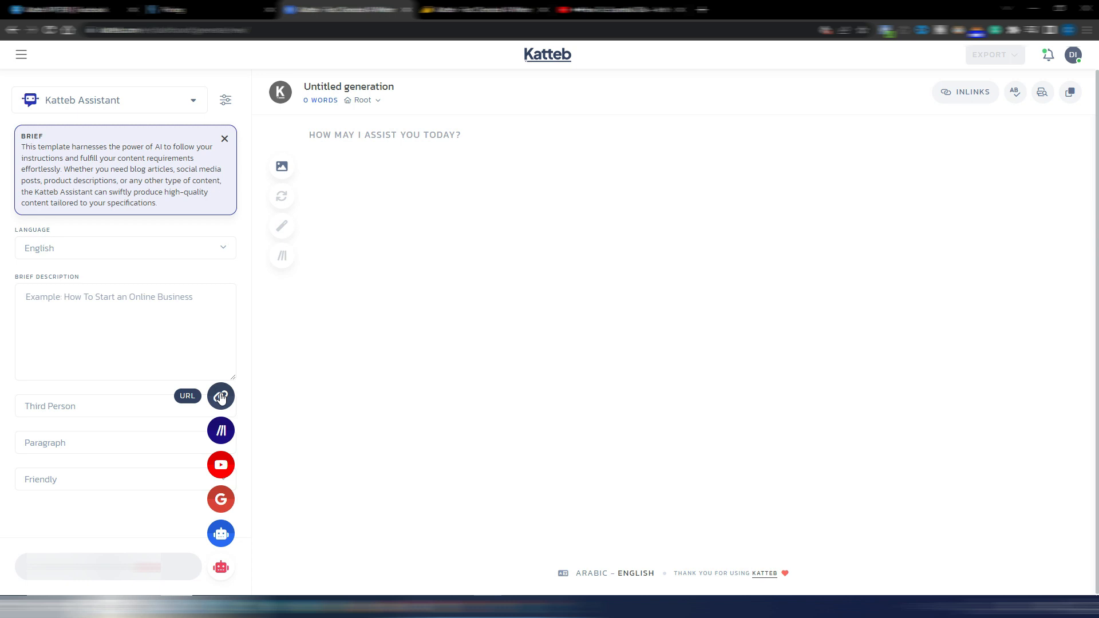
left_click(103, 101)
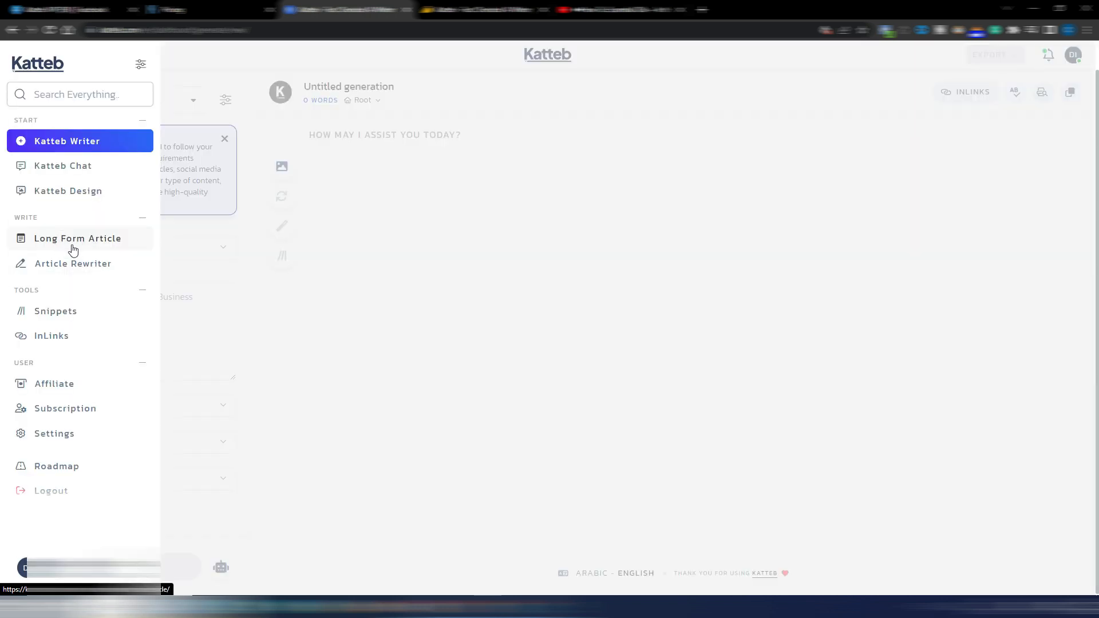
Start a Long Form Article and set its title to the suggested "how to use essential oils in the shower"
left_click(67, 241)
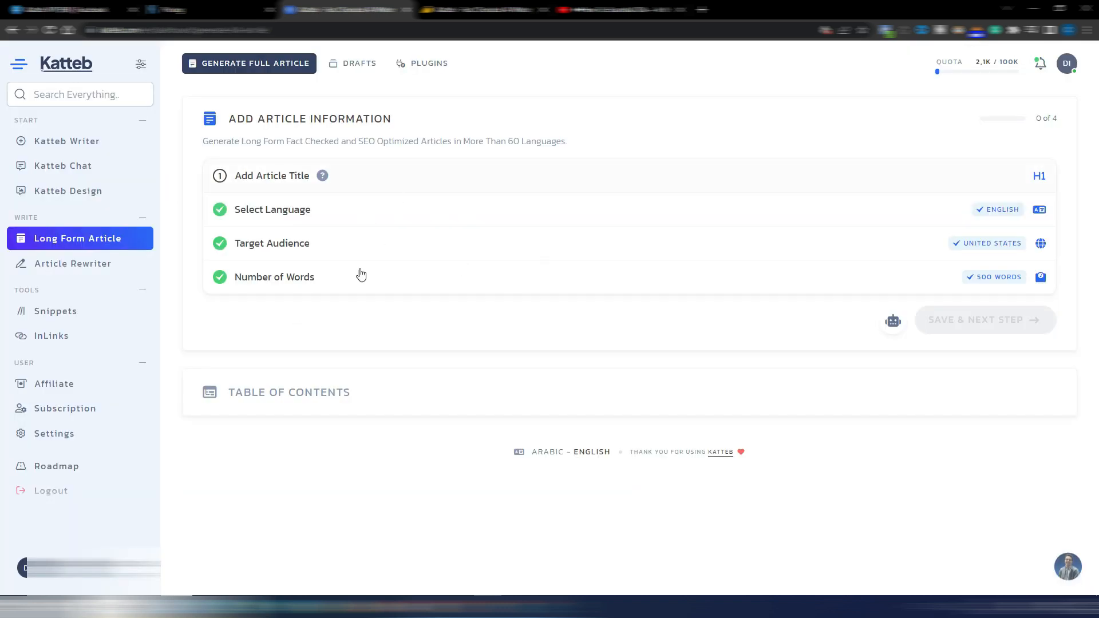
left_click(262, 178)
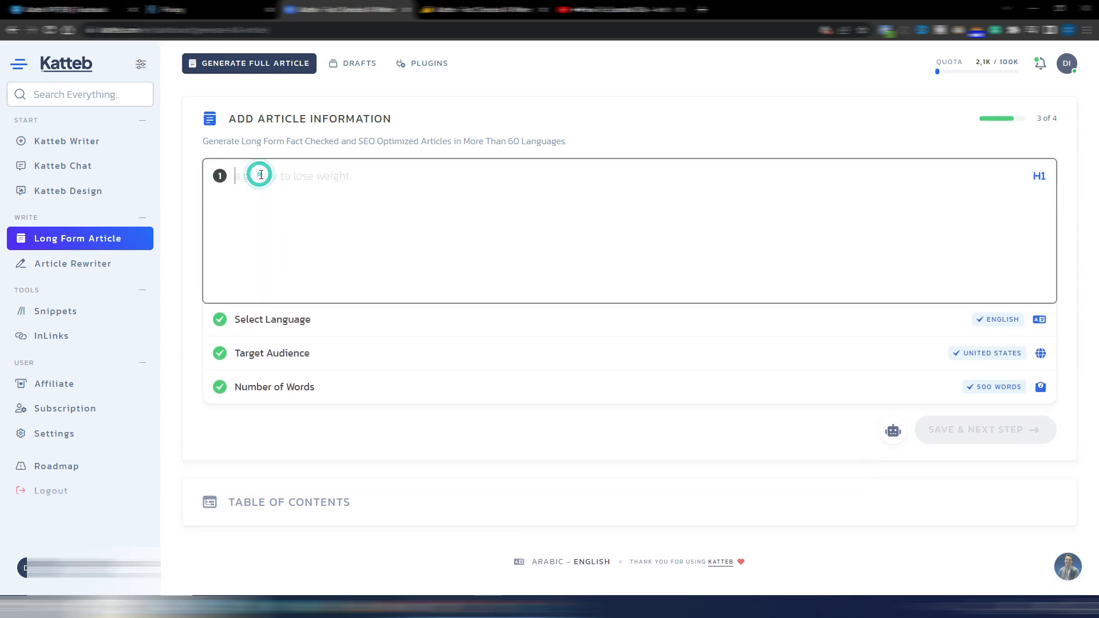
type("How to use essential oils in the shower")
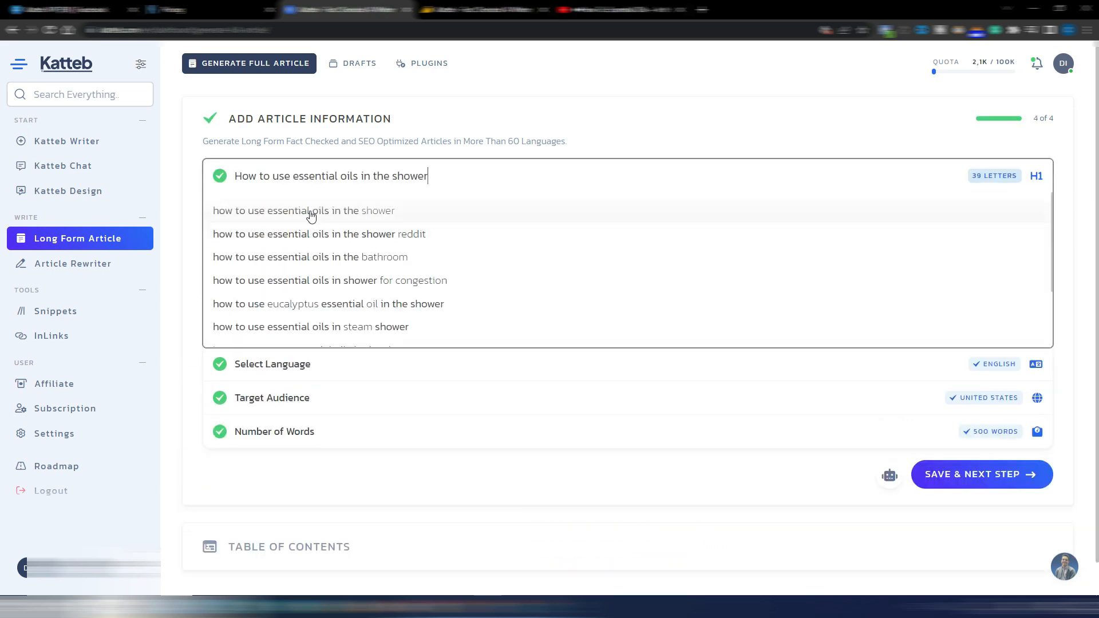
left_click(319, 216)
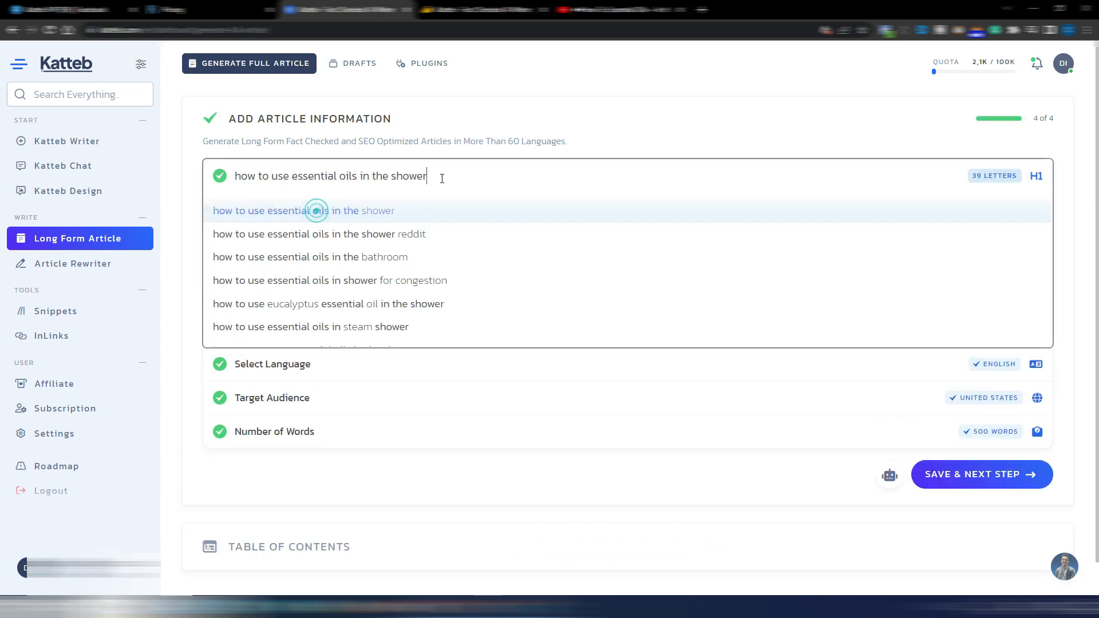
left_click(584, 173)
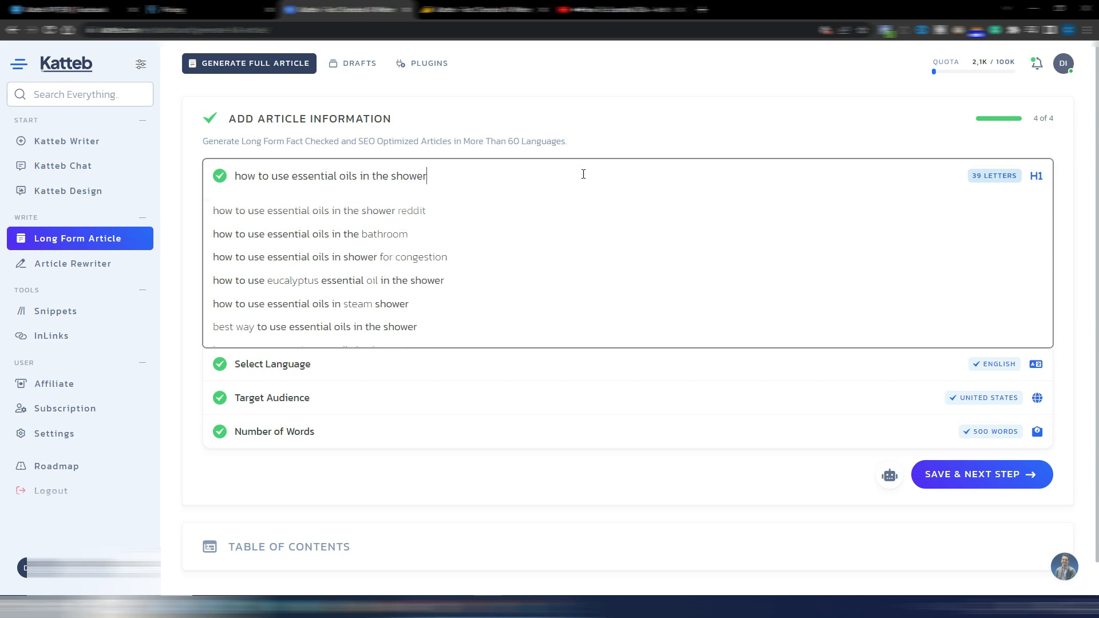
Examine the language and target audience options for the long form article
left_click(274, 365)
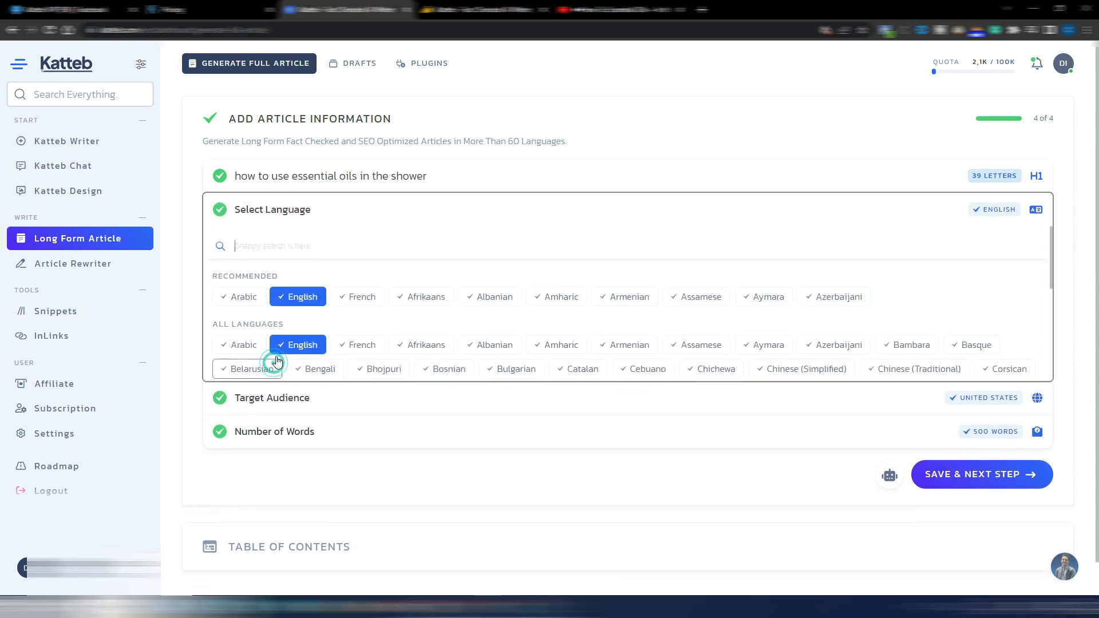
left_click(293, 398)
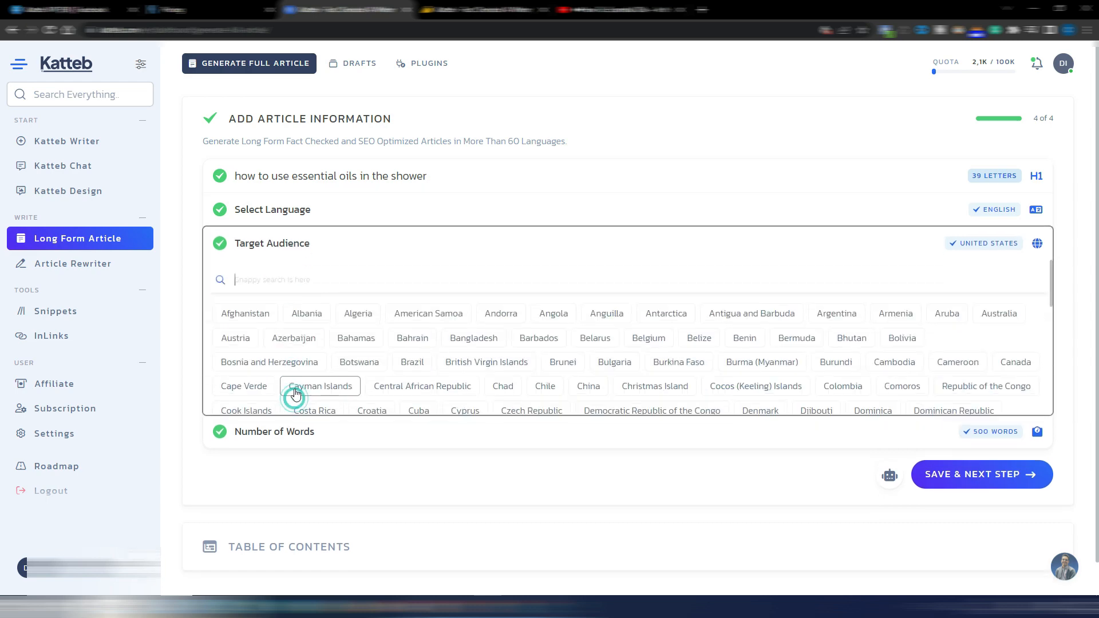
scroll(945, 314, "down", 10)
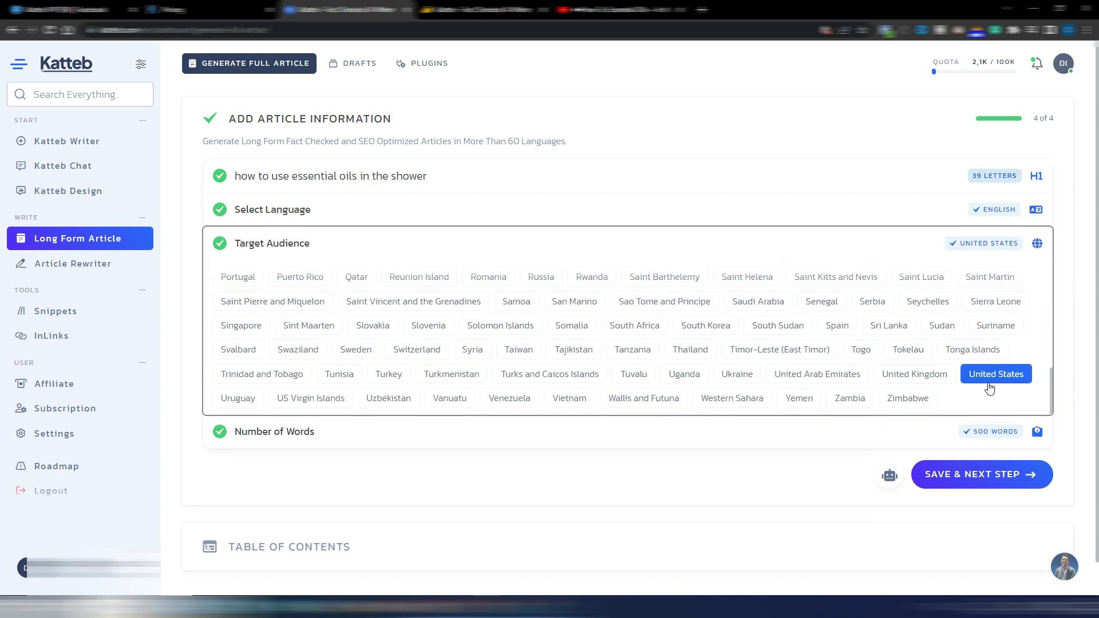
Set the article's number of words to 1500 and its content source to Internet
left_click(285, 433)
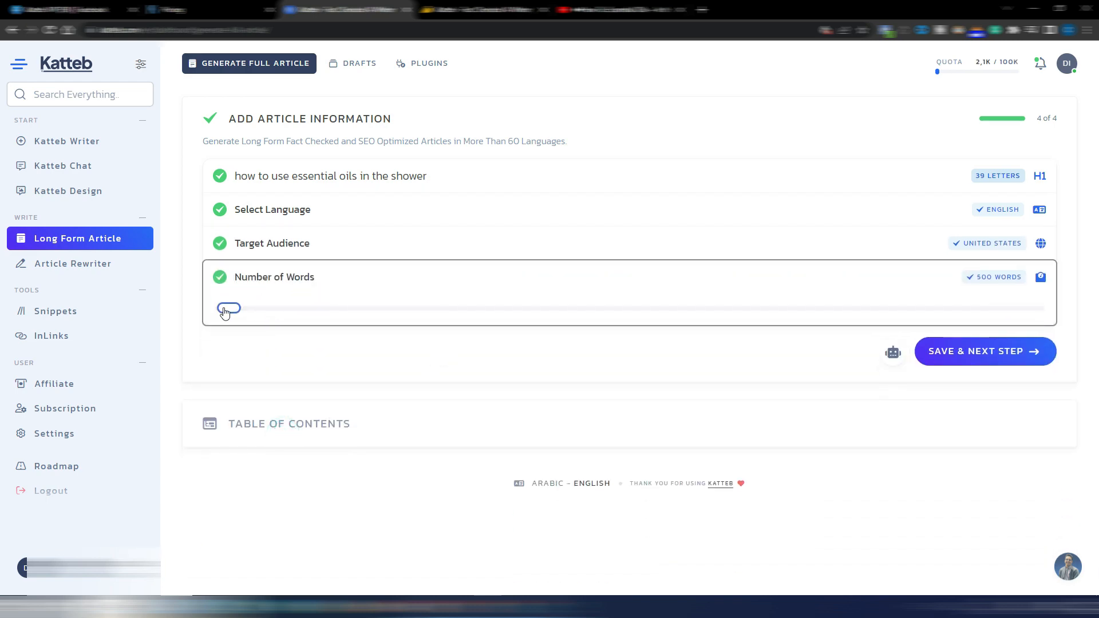
left_click_drag(225, 312, 649, 314)
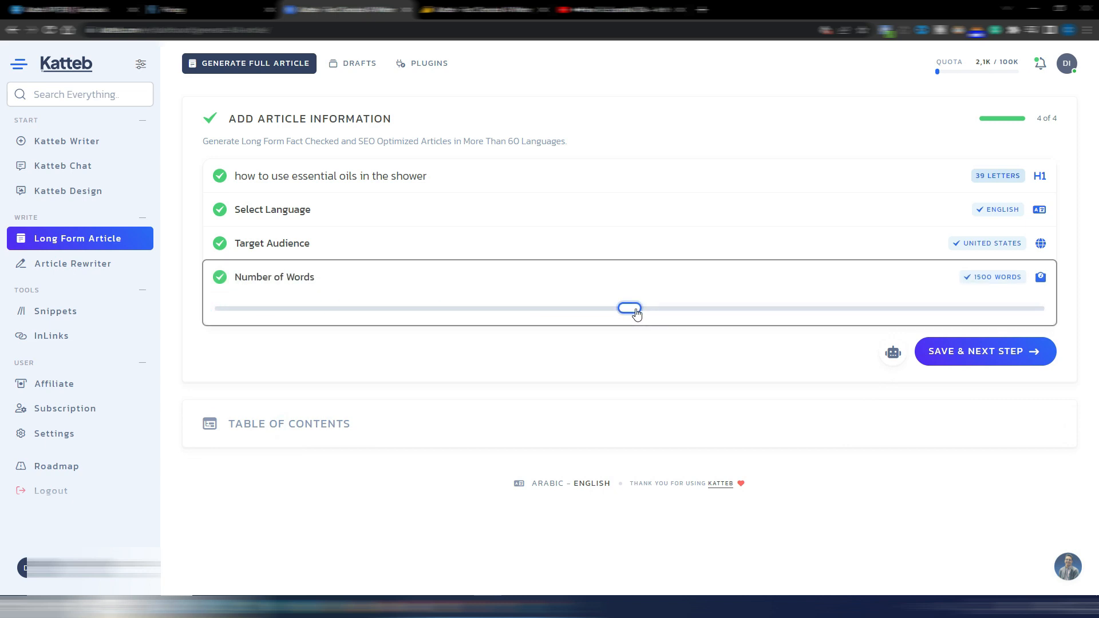
left_click(502, 340)
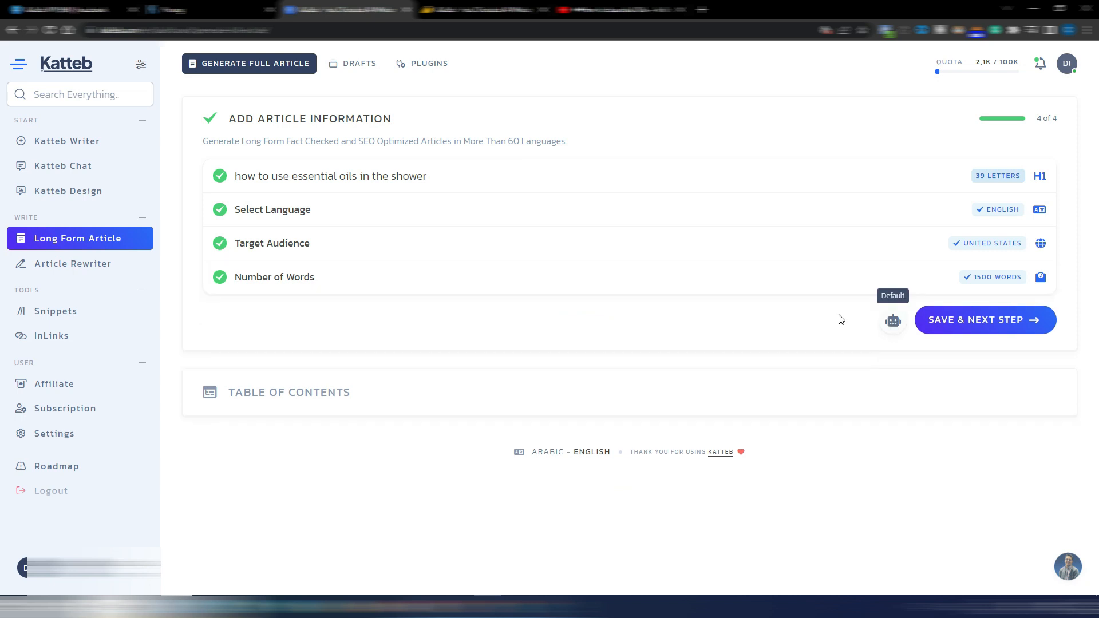
left_click(897, 324)
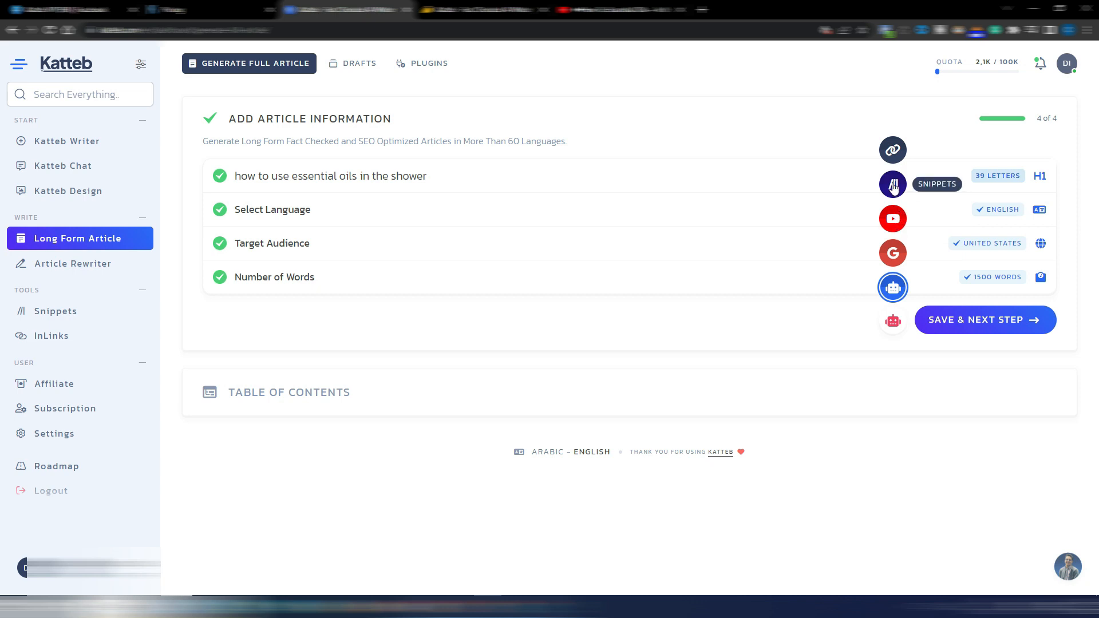
left_click(893, 254)
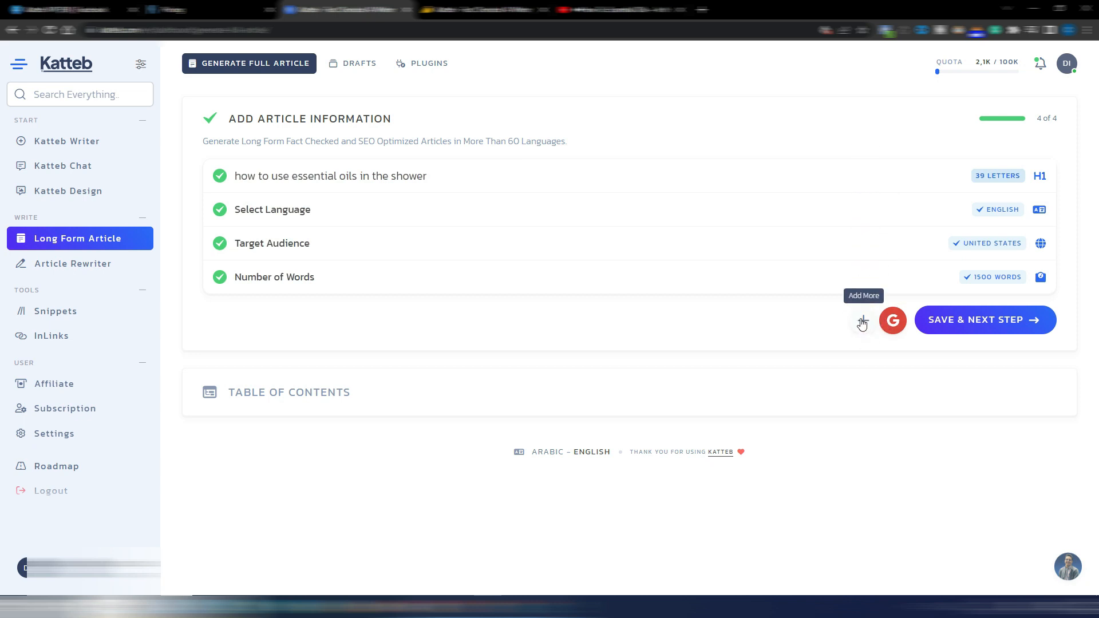
left_click(863, 322)
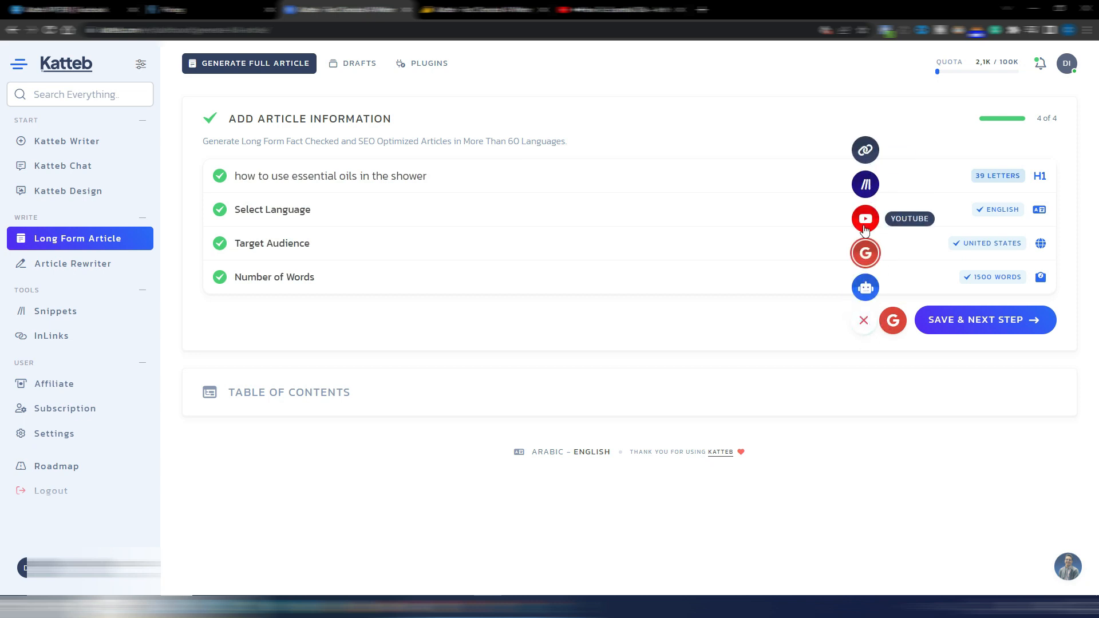
left_click(866, 219)
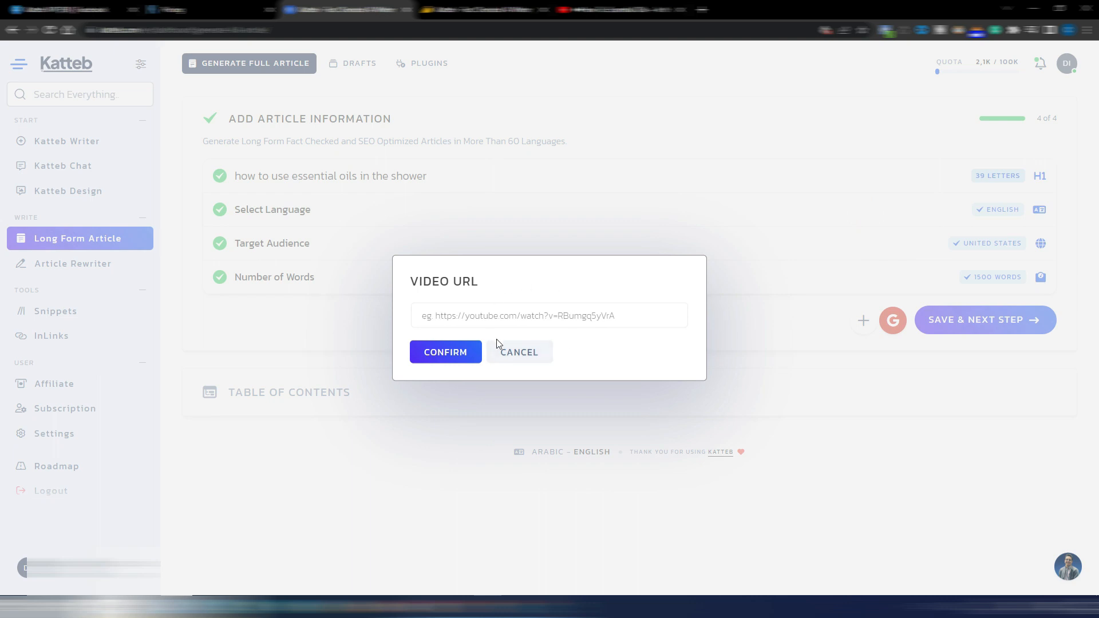
left_click(513, 358)
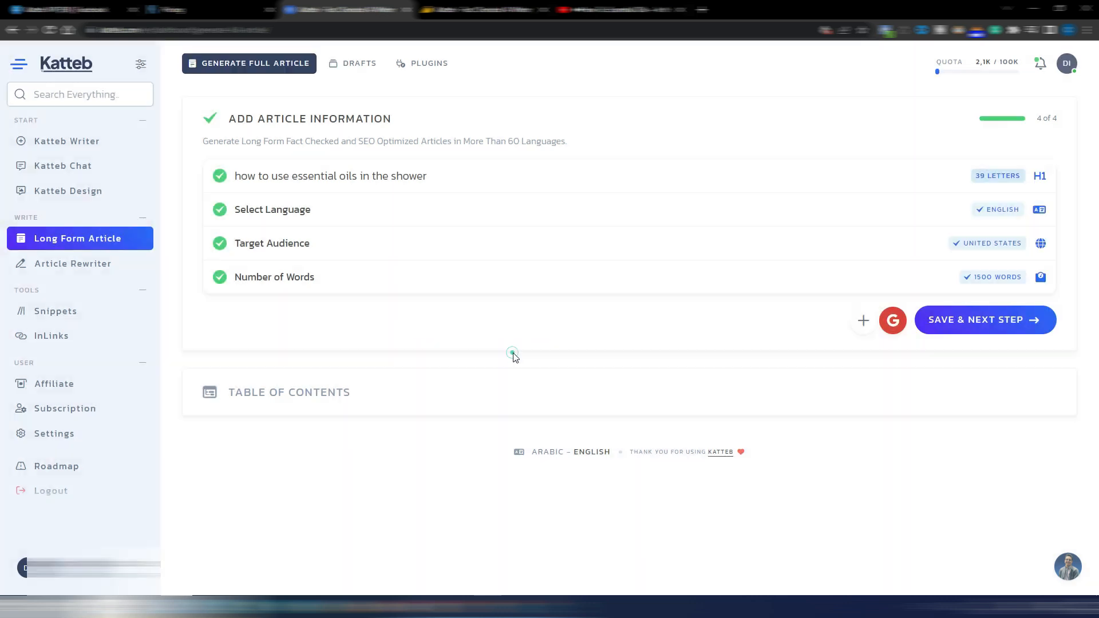
Save the article information to generate the table of contents, and review its headings and the heading selection limit
left_click(976, 321)
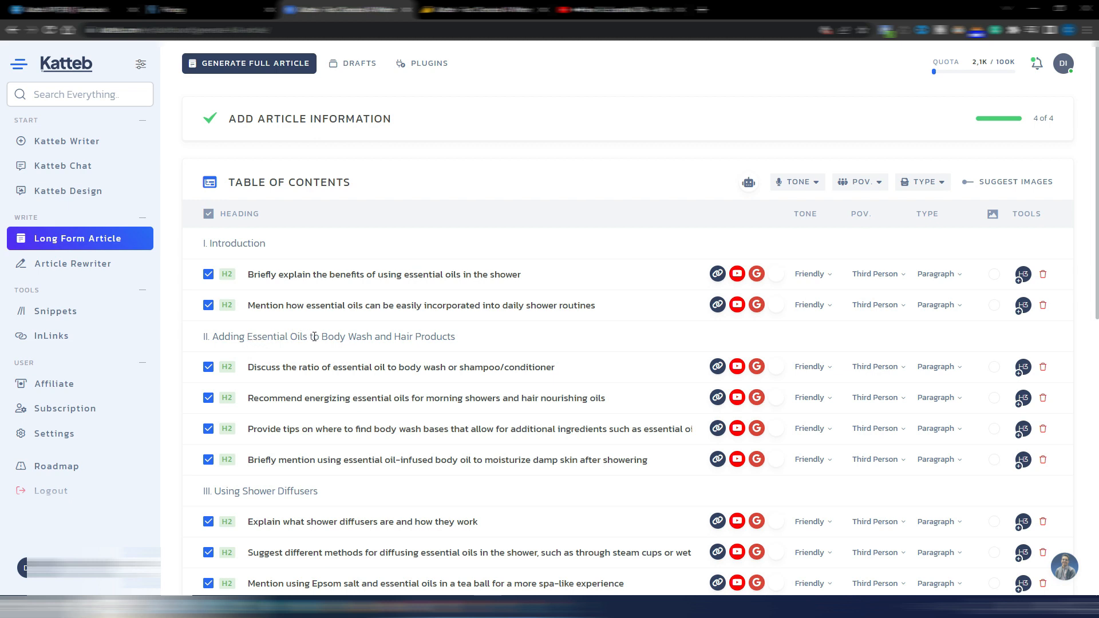
scroll(568, 340, "down", 3)
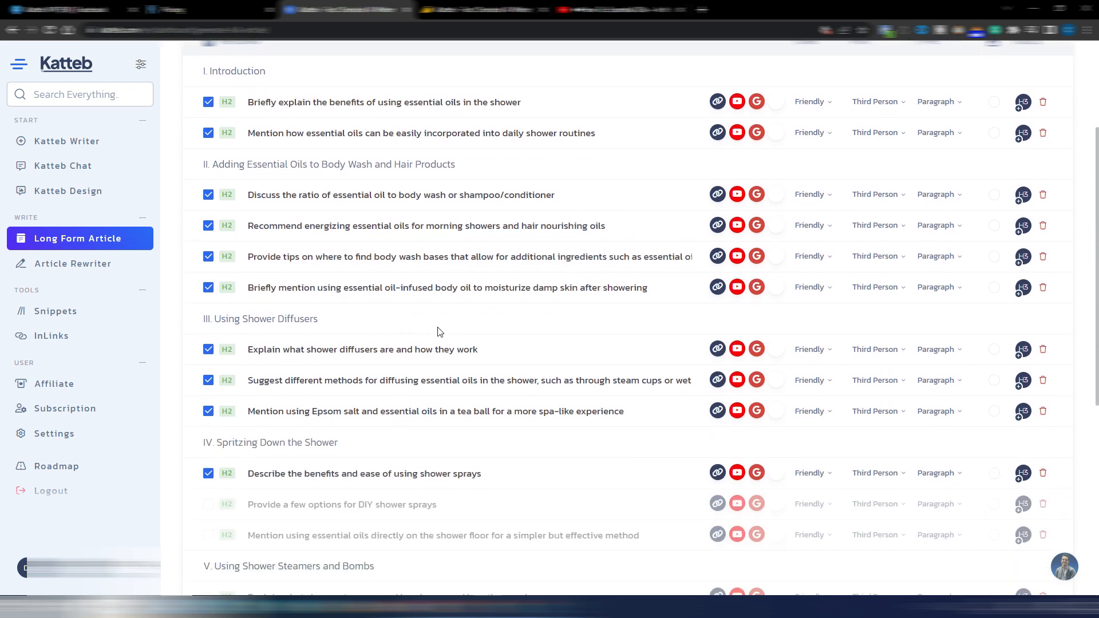
scroll(342, 333, "down", 3)
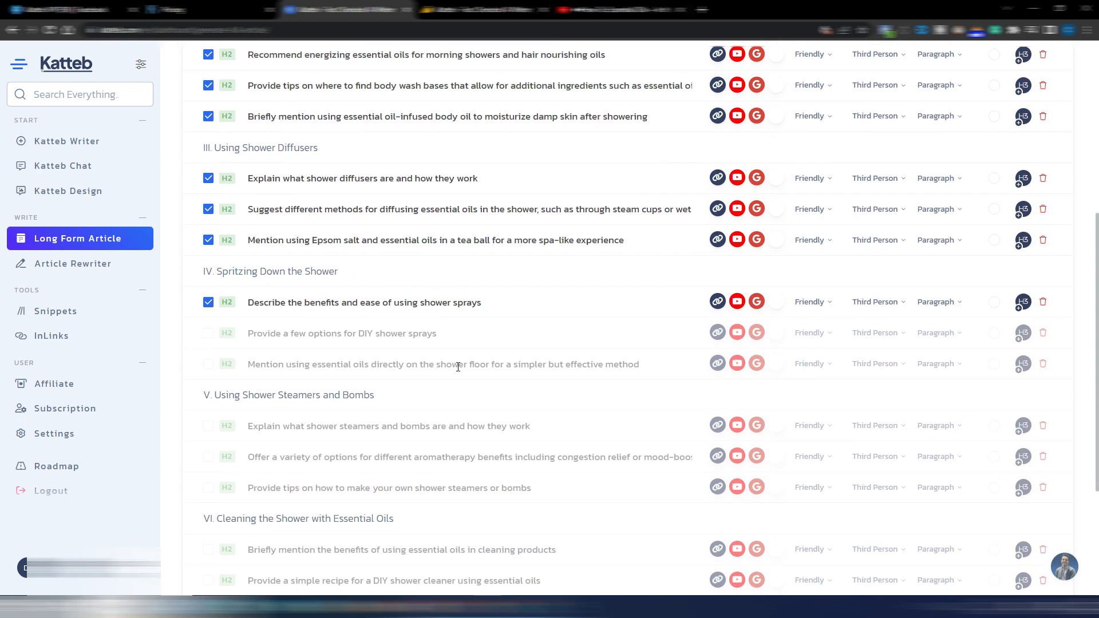
scroll(440, 395, "down", 3)
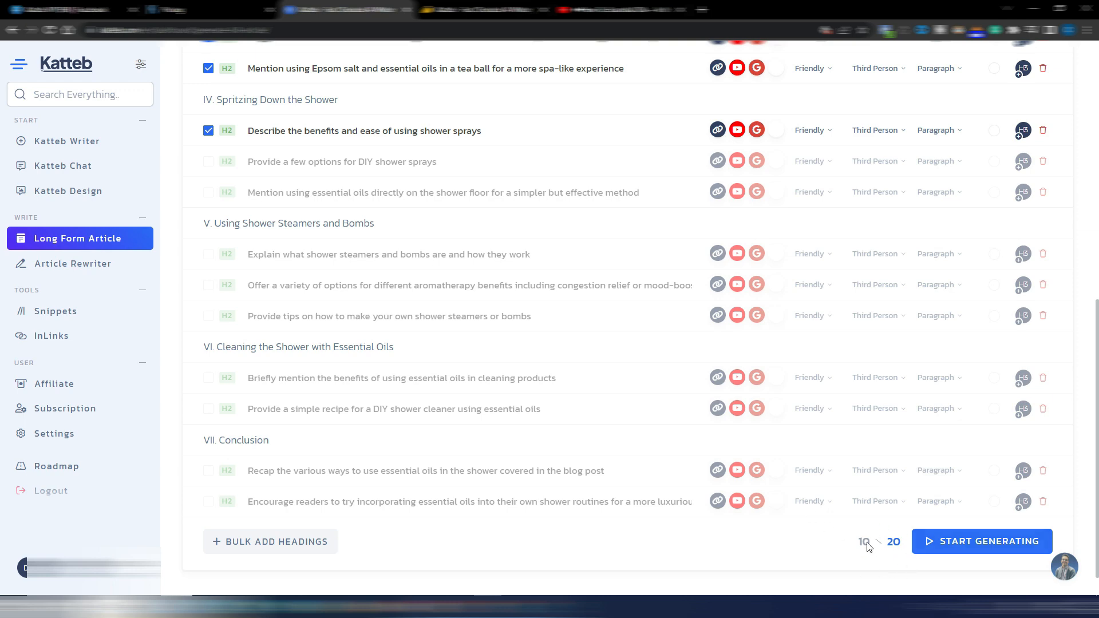
scroll(842, 521, "up", 7)
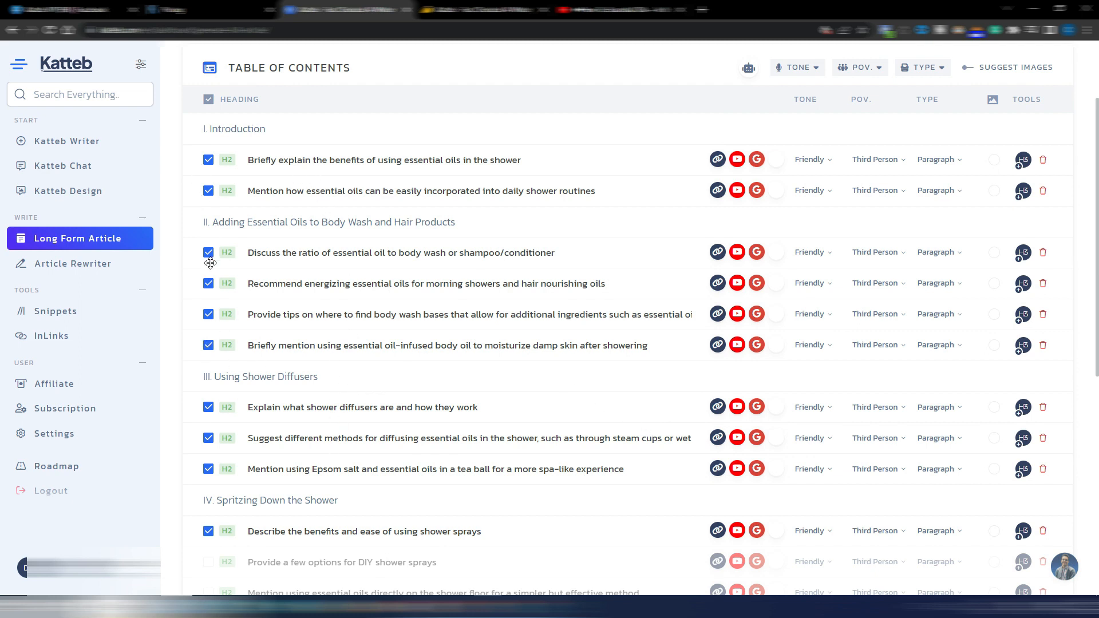
Deselect the headings on finding body wash bases, moisturizing with body oil, and Epsom salt in a tea ball
left_click(208, 345)
left_click(209, 314)
scroll(208, 321, "down", 2)
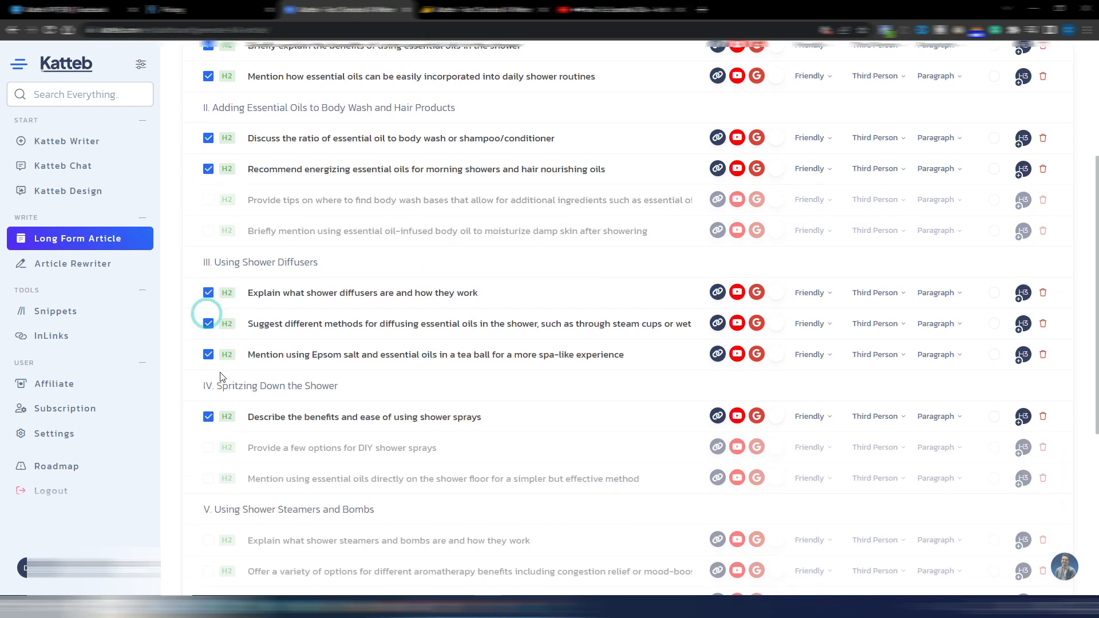
left_click(209, 355)
scroll(209, 352, "down", 3)
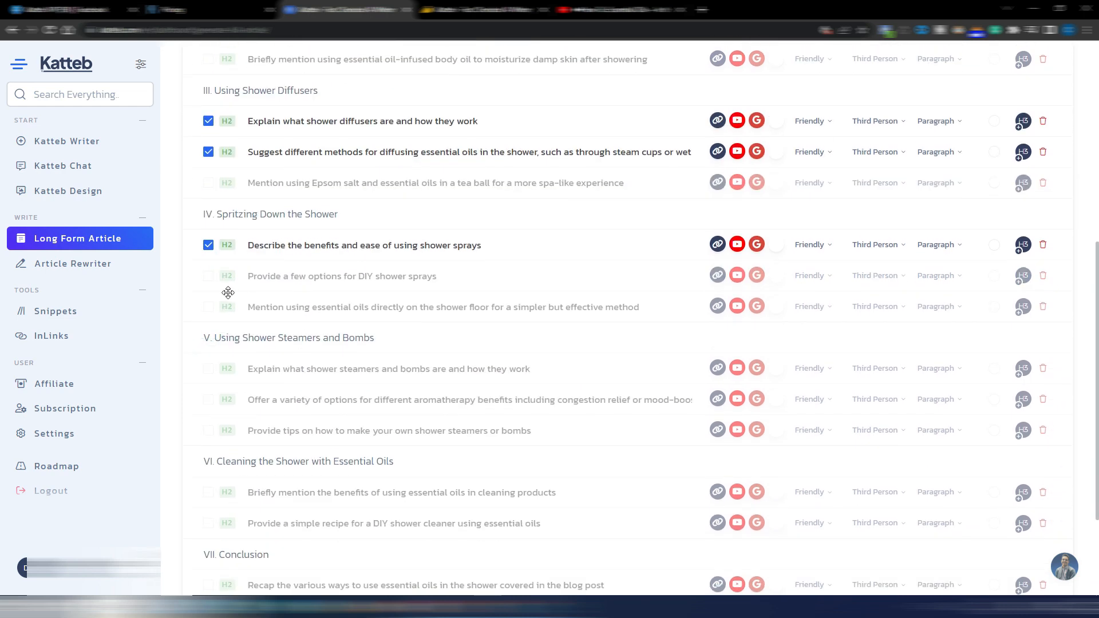
Select the DIY shower spray options, first two steamers and bombs headings, cleaning benefits, and both conclusion headings for the article
left_click(208, 276)
left_click(208, 369)
left_click(208, 400)
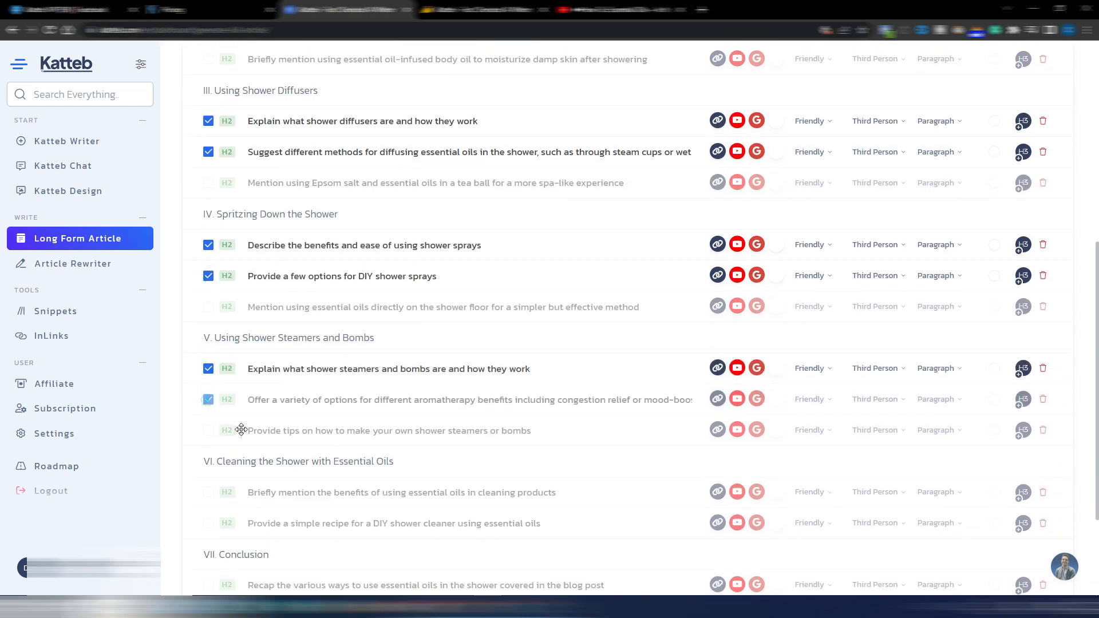
scroll(209, 400, "down", 3)
left_click(208, 345)
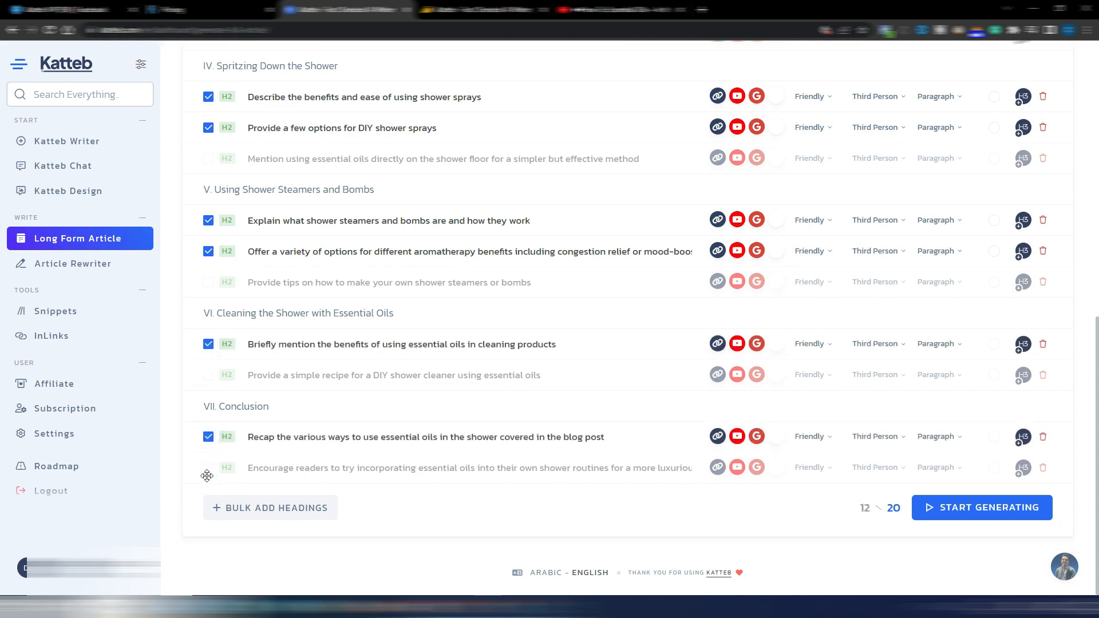
left_click(208, 469)
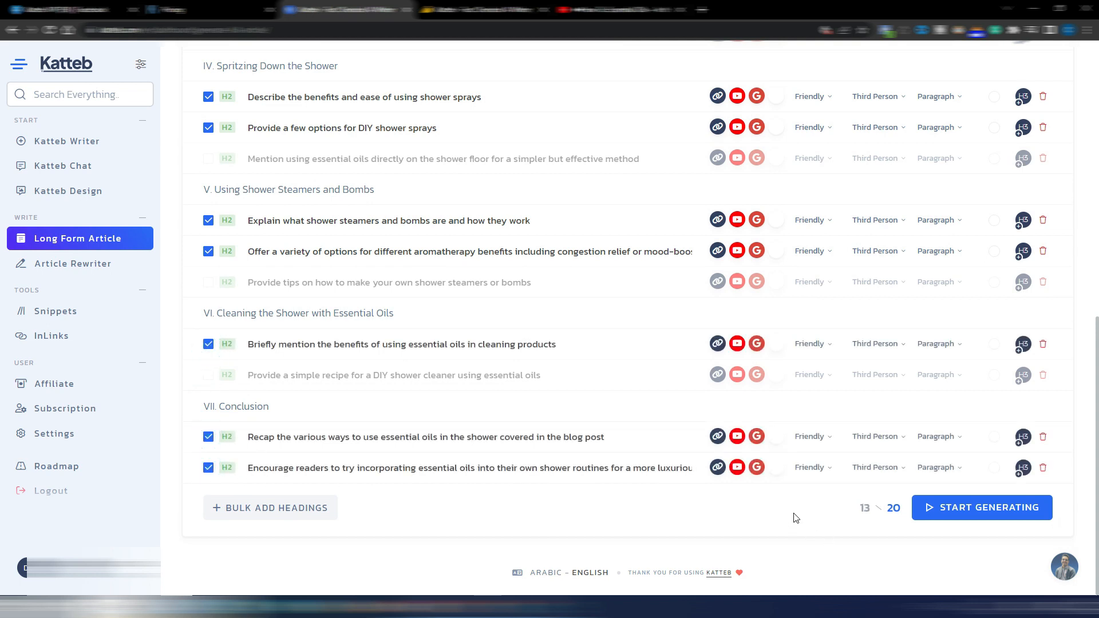
Remove the YouTube and Google sources from both introduction headings, keeping only the link source
scroll(774, 466, "up", 10)
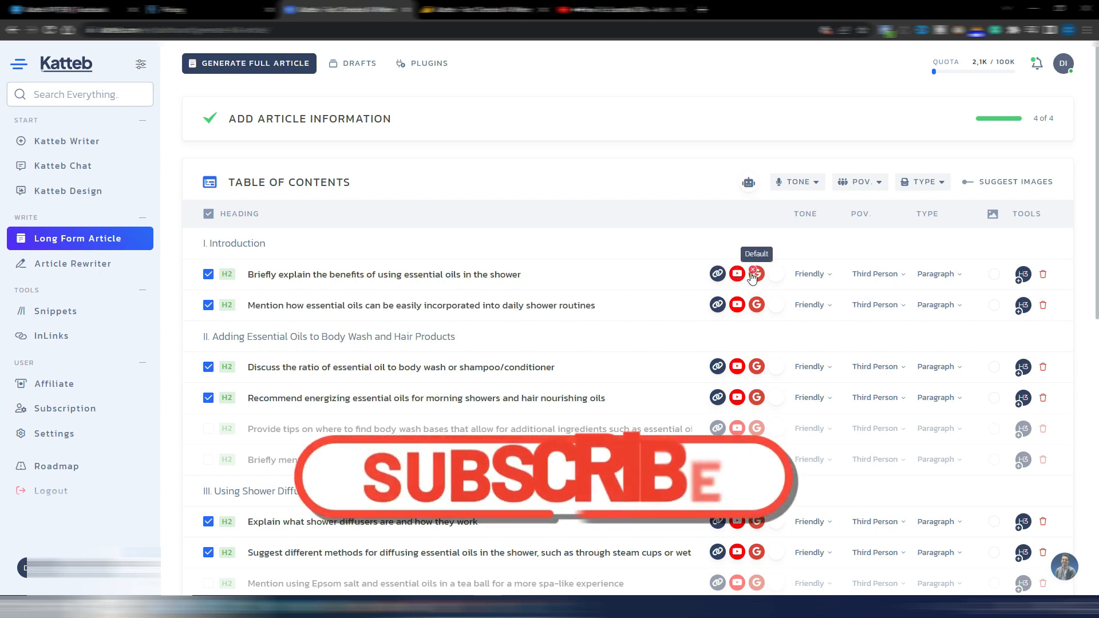
scroll(555, 344, "down", 2)
scroll(554, 344, "up", 2)
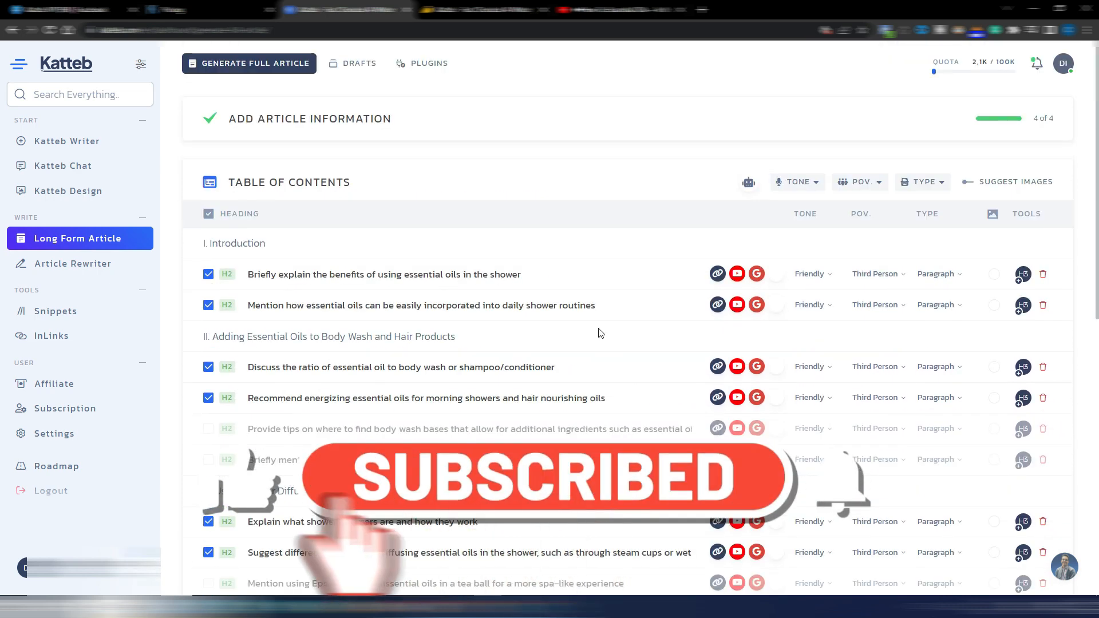
left_click(735, 269)
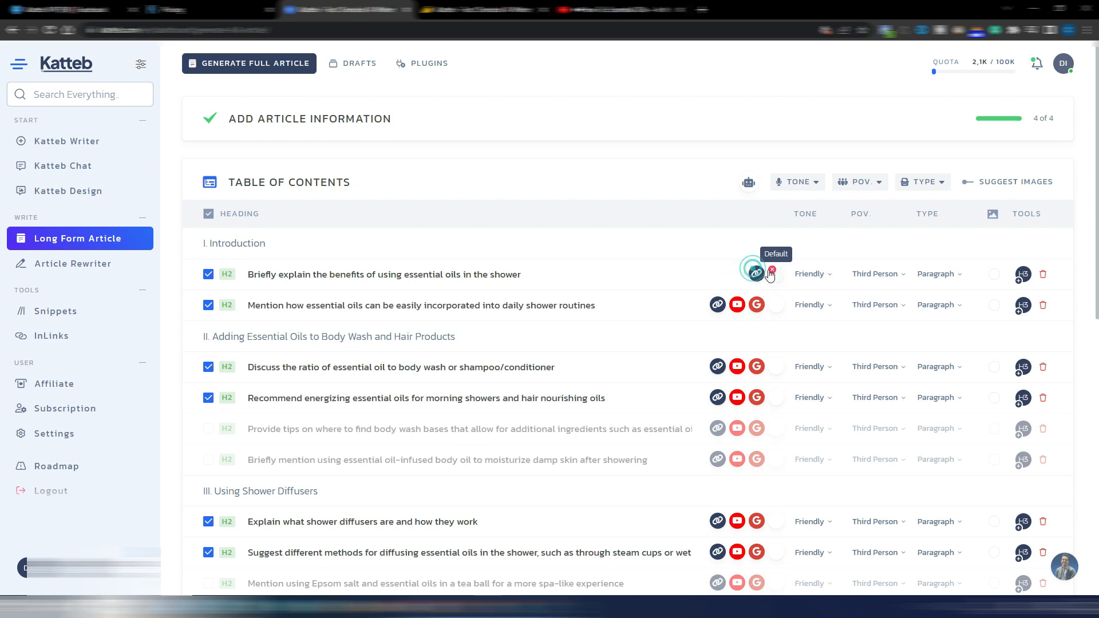
left_click(753, 271)
left_click(735, 304)
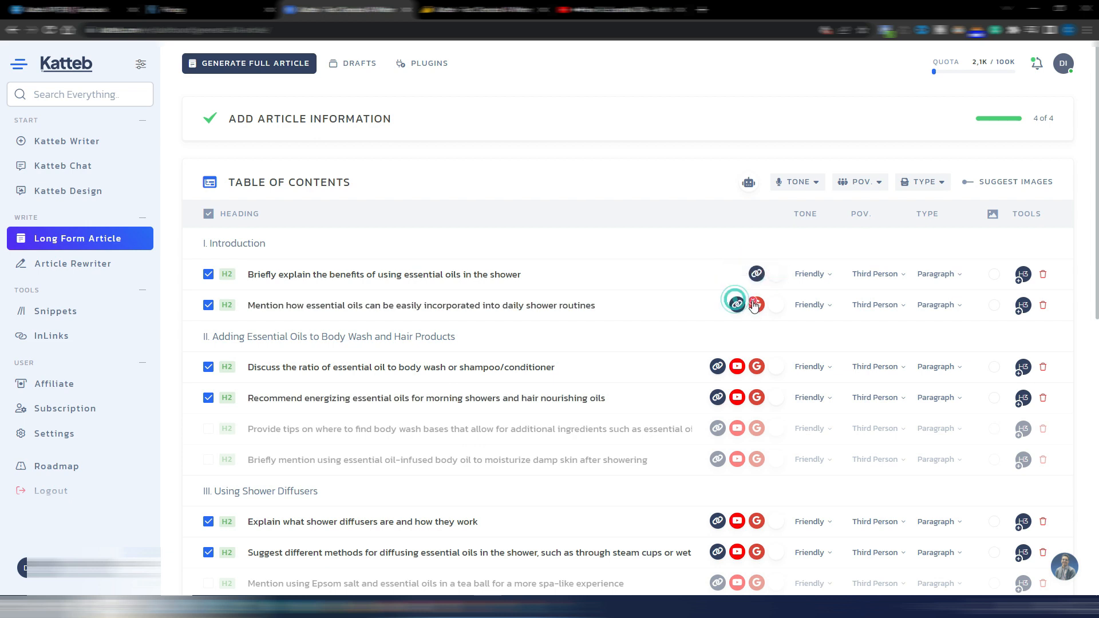
left_click(753, 302)
Remove the YouTube source from every heading in the body wash and hair products section and the shower diffusers section
scroll(754, 317, "down", 3)
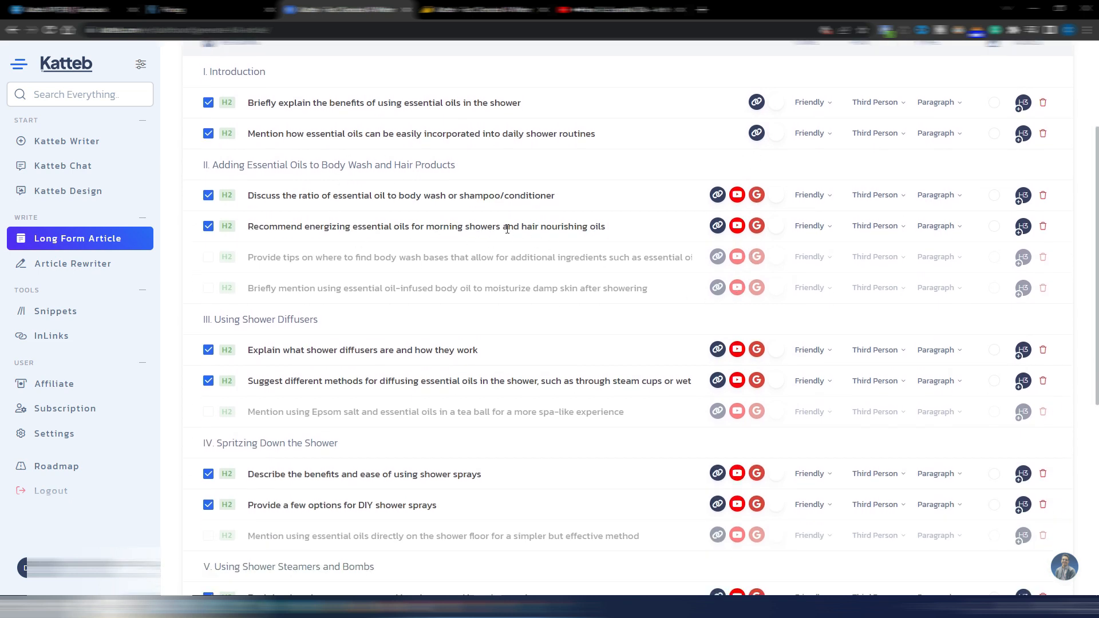
mouse_move(740, 196)
left_click(735, 193)
left_click(734, 224)
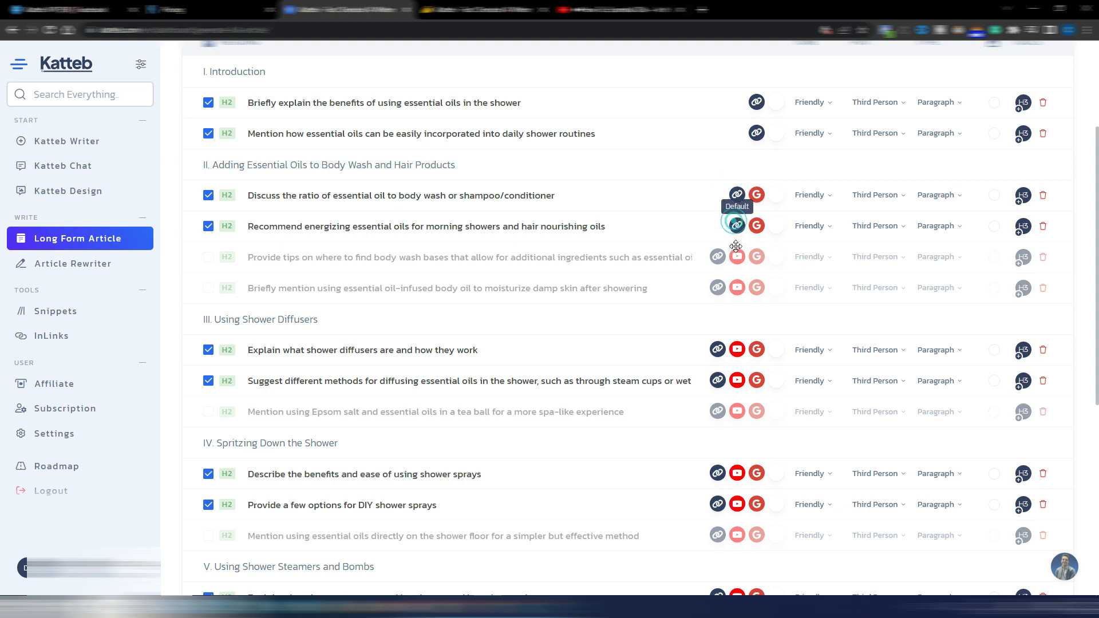
left_click(736, 257)
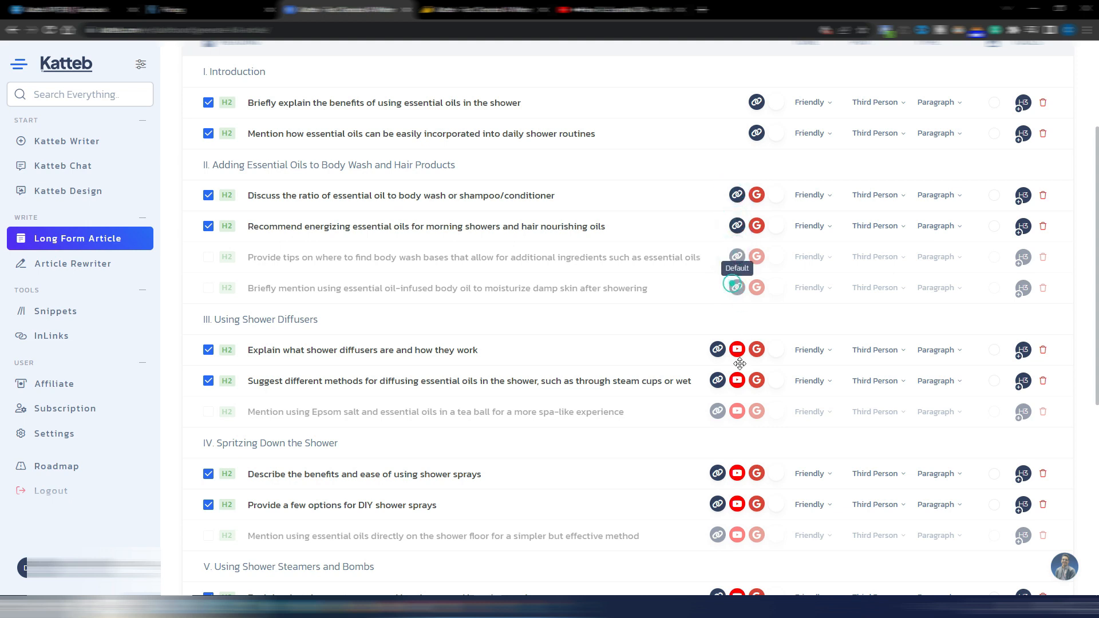
left_click(737, 287)
left_click(737, 350)
left_click(737, 381)
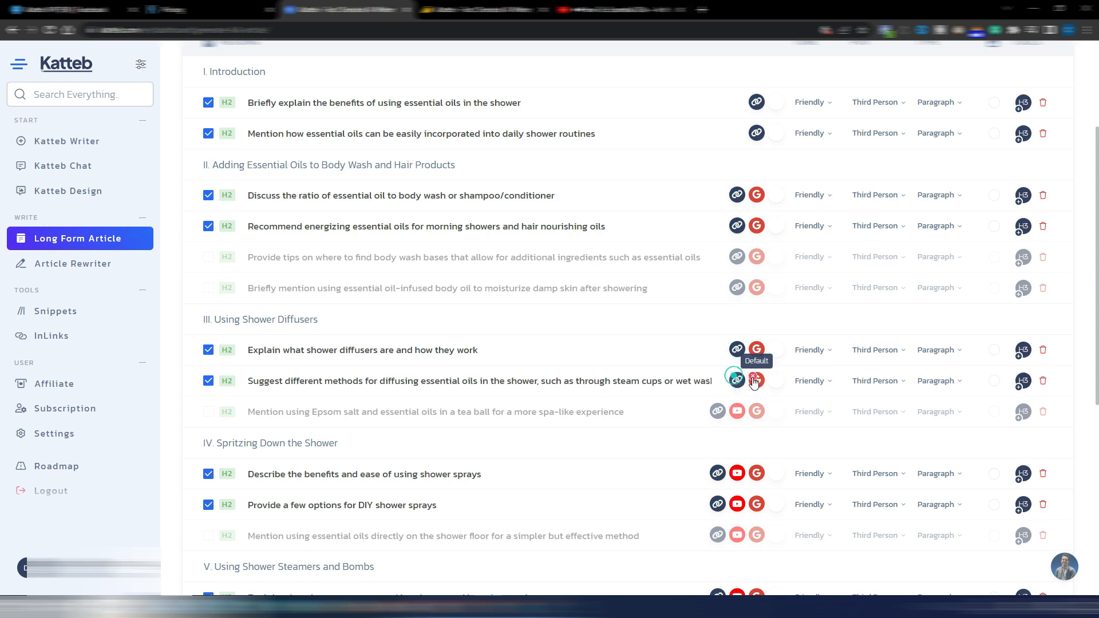
scroll(737, 271, "down", 2)
left_click(737, 297)
Remove the YouTube source from all headings under Spritzing Down the Shower and Using Shower Steamers and Bombs
left_click(738, 359)
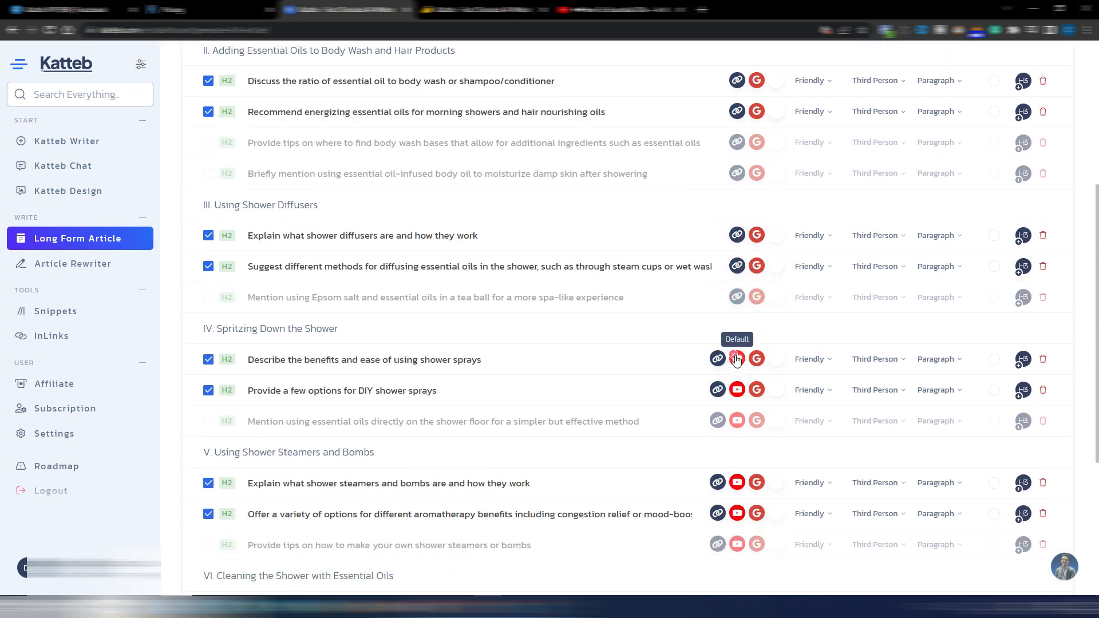
left_click(737, 391)
left_click(738, 421)
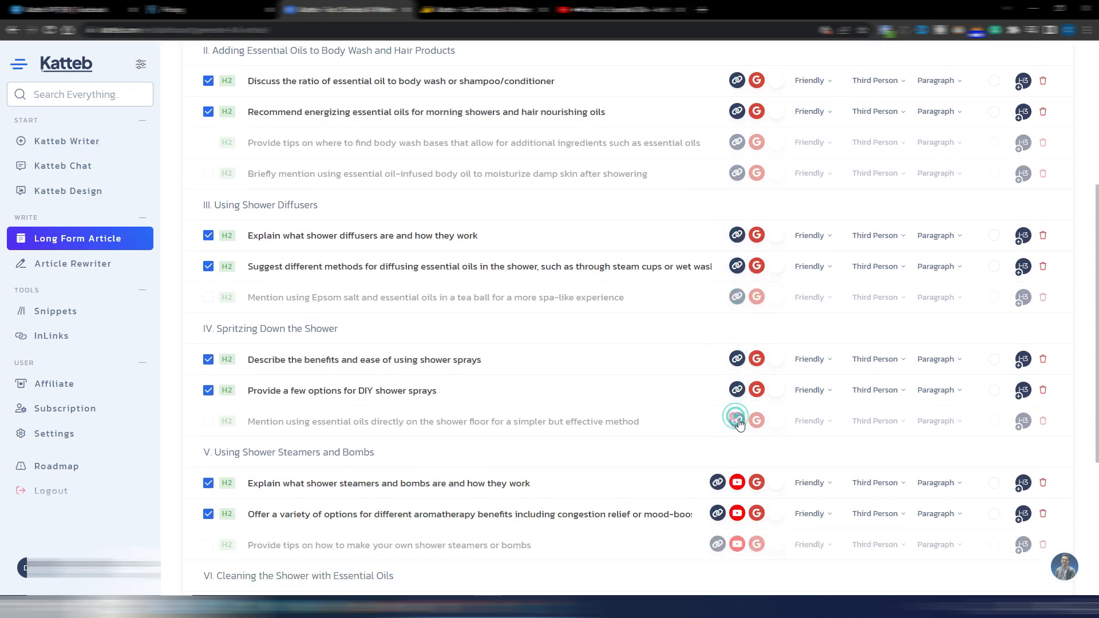
scroll(738, 344, "down", 3)
left_click(737, 311)
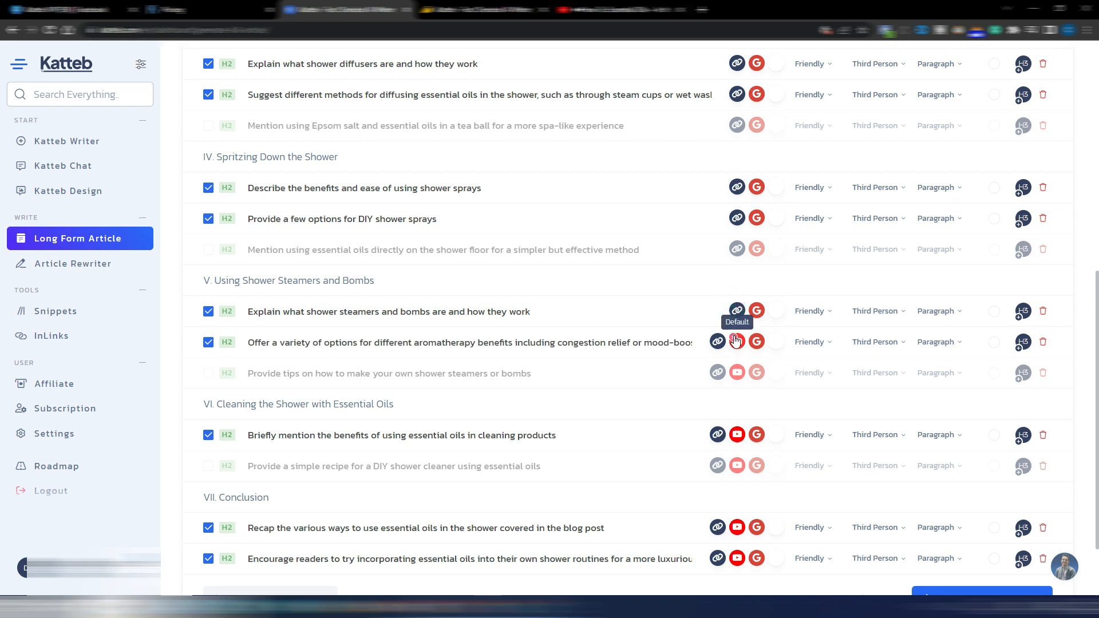
left_click(737, 341)
left_click(737, 373)
Remove the YouTube source from the headings in the shower cleaning and conclusion sections
scroll(737, 372, "down", 2)
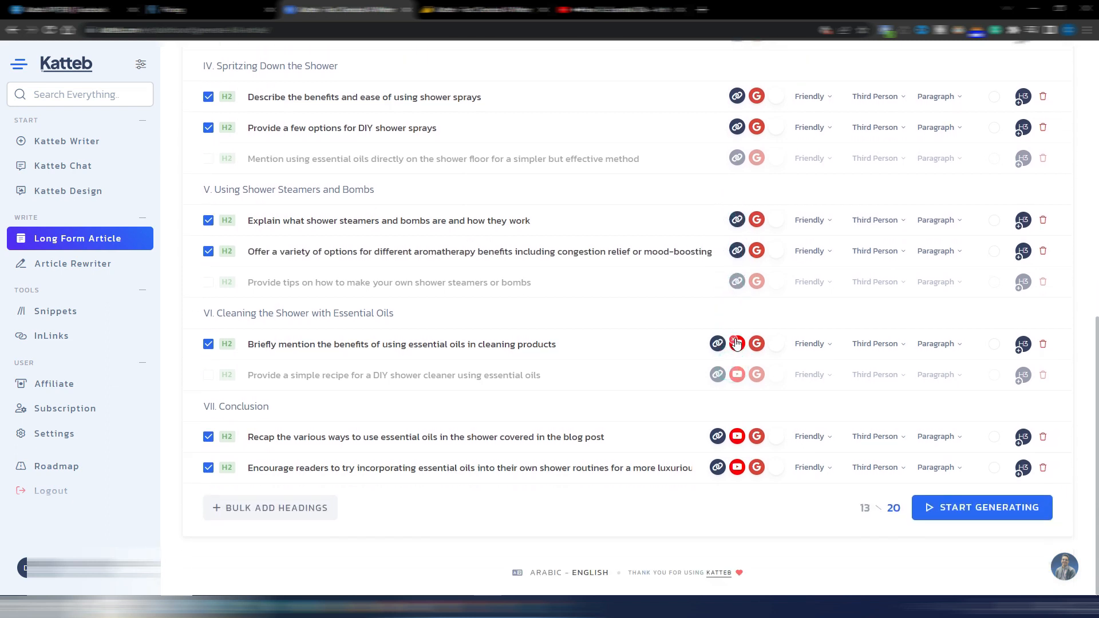
left_click(737, 343)
left_click(737, 374)
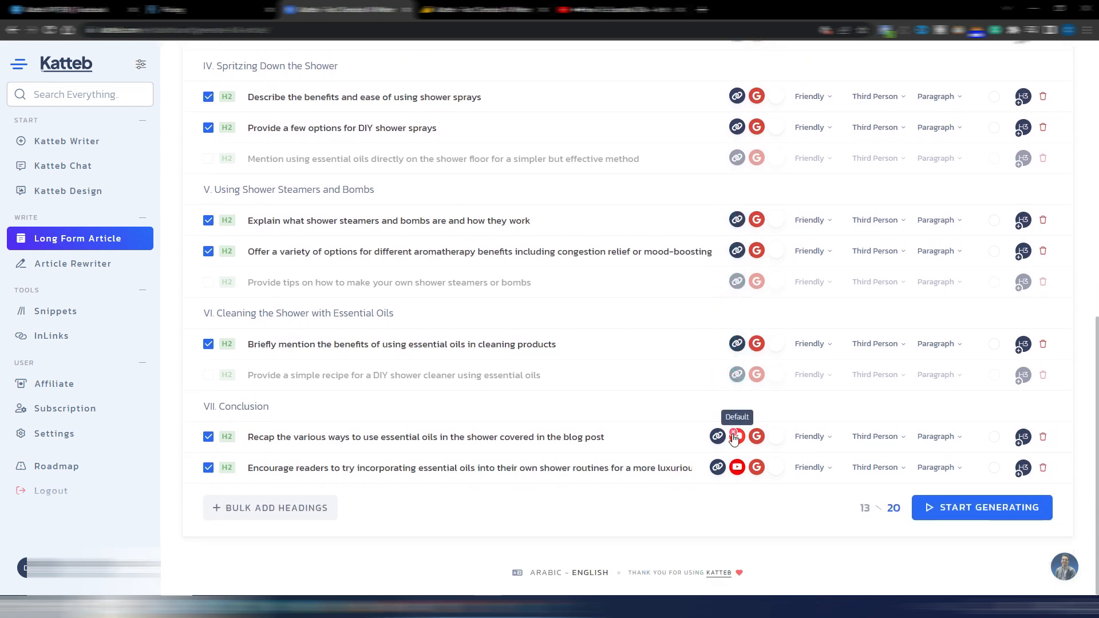
left_click(738, 436)
left_click(737, 470)
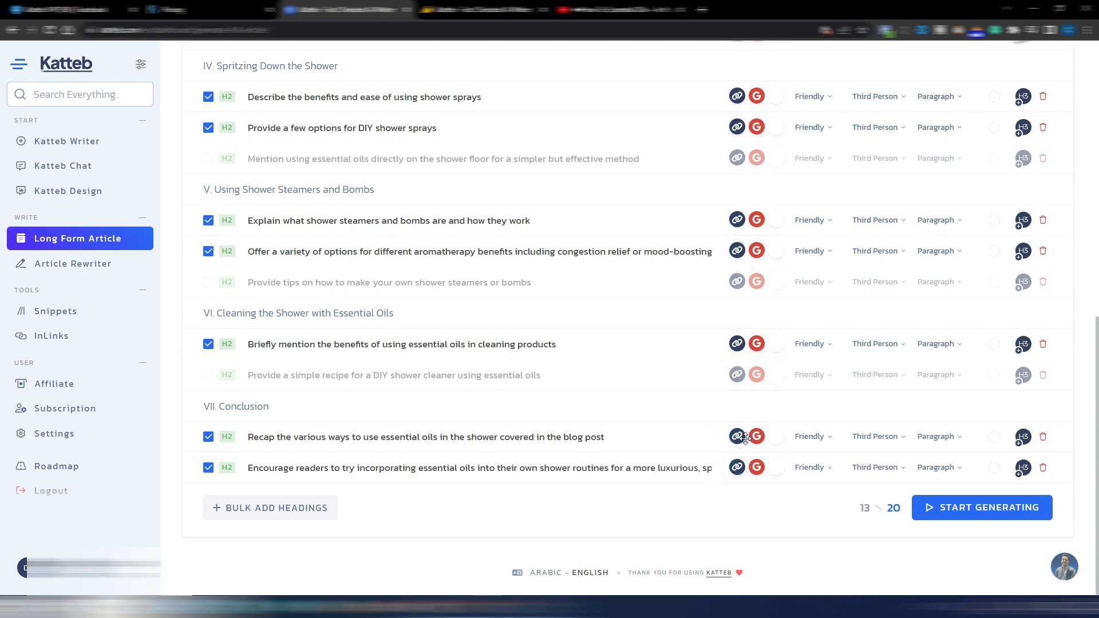
Examine the tone, point of view and content type options for the first introduction heading
scroll(726, 429, "up", 9)
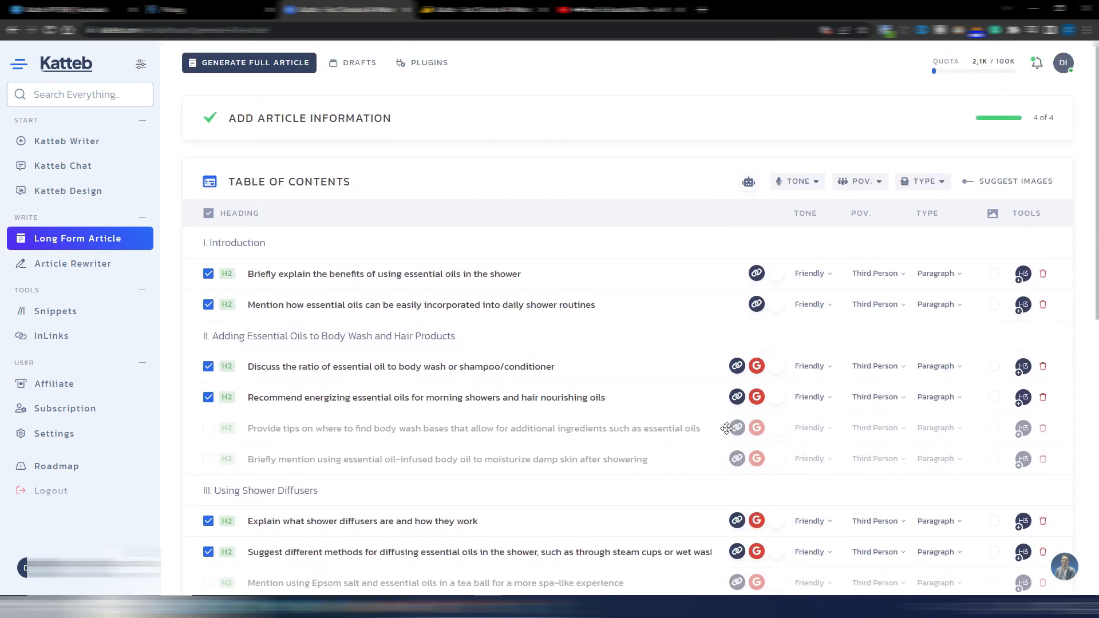
scroll(727, 429, "down", 1)
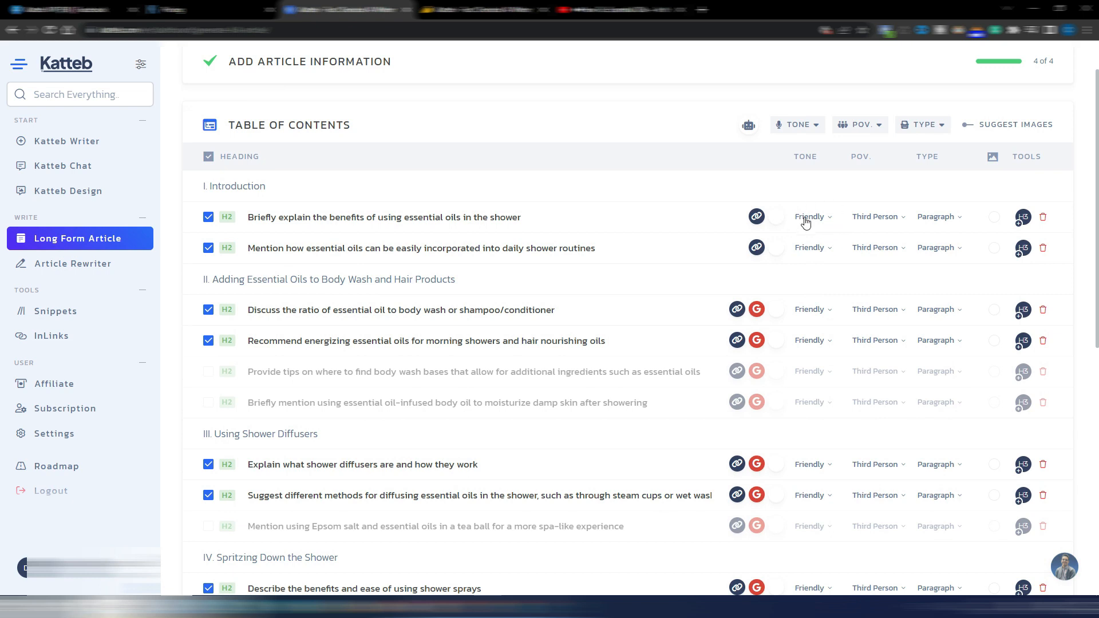
left_click(829, 218)
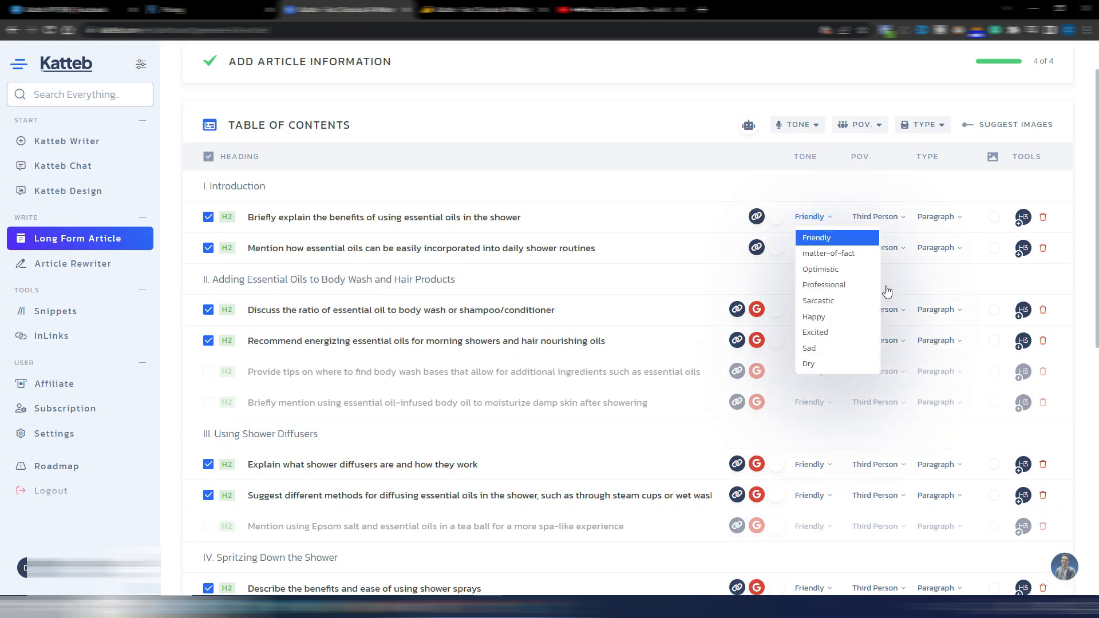
left_click(905, 218)
left_click(905, 219)
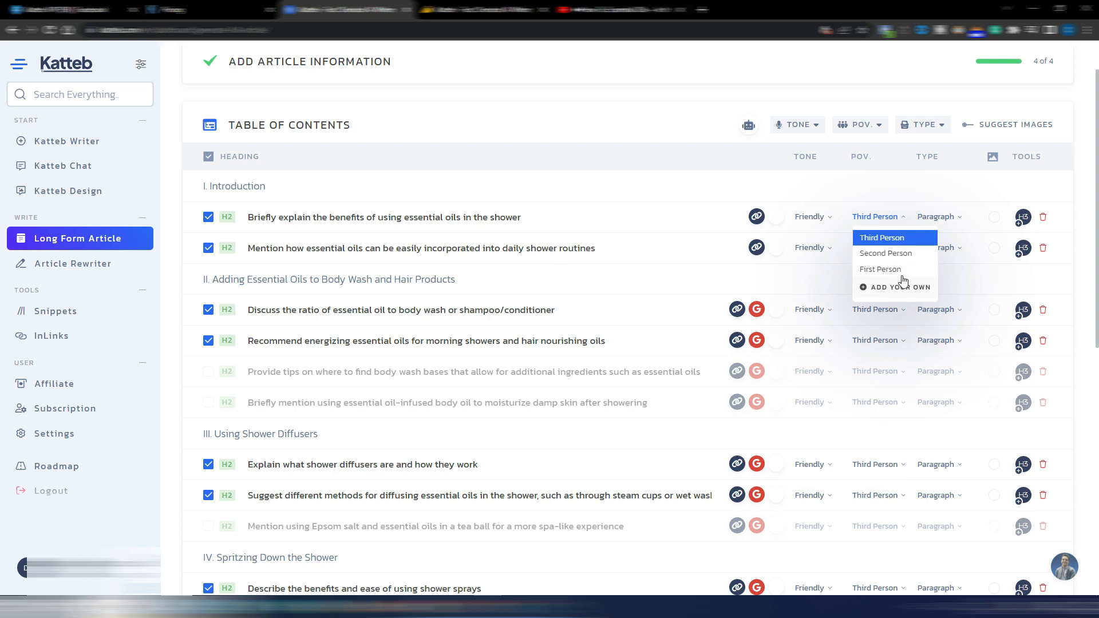
left_click(958, 219)
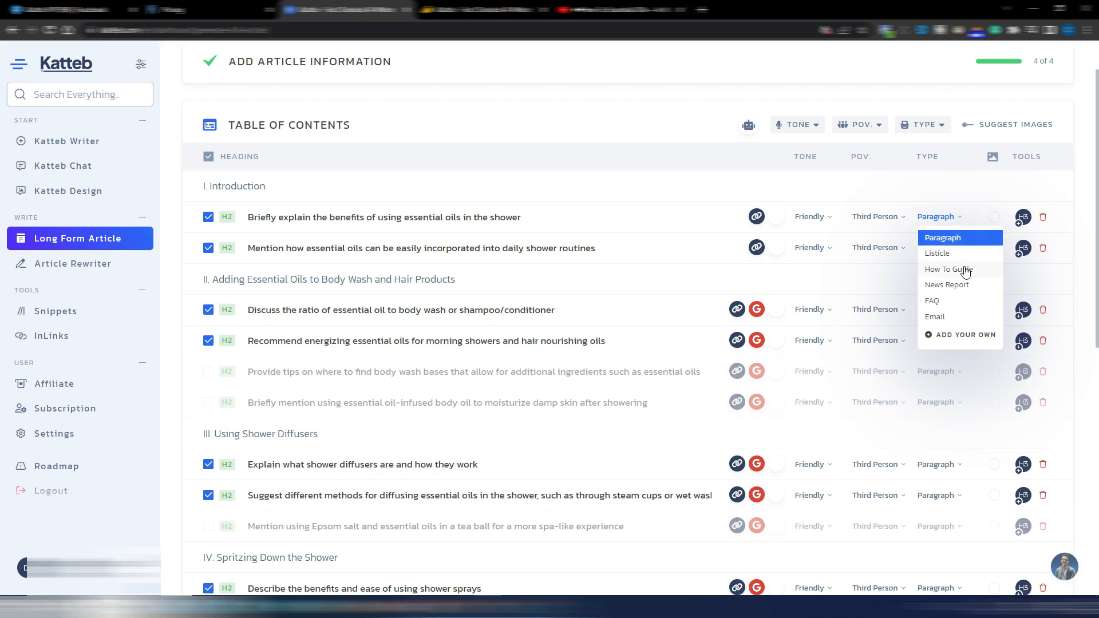
left_click(741, 188)
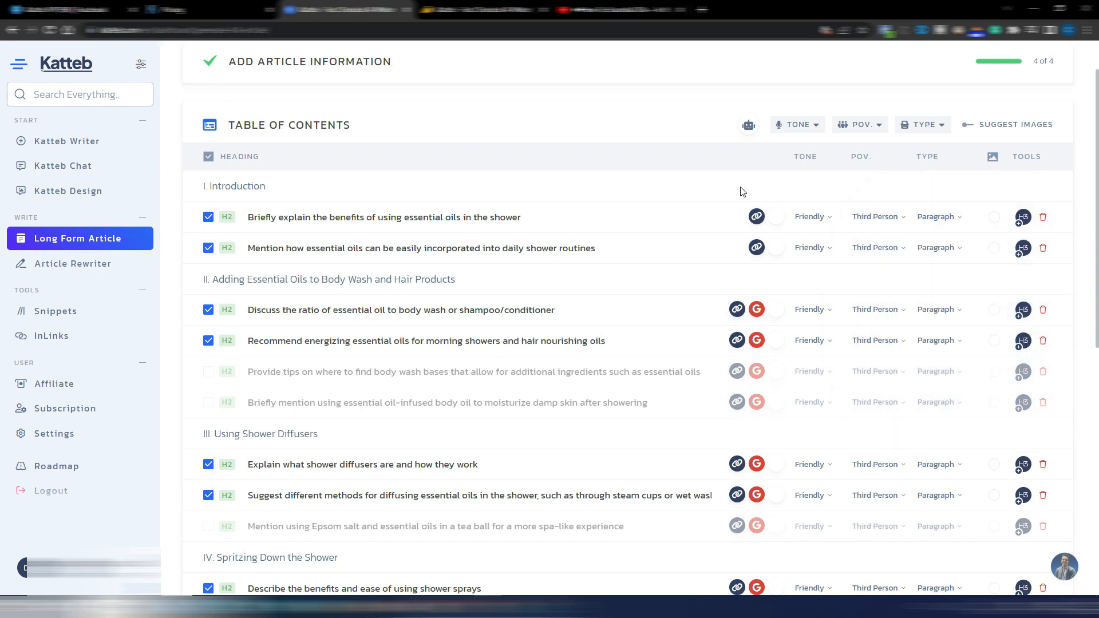
Review the completed table of contents and start generating the article
scroll(740, 188, "down", 1)
scroll(741, 187, "down", 6)
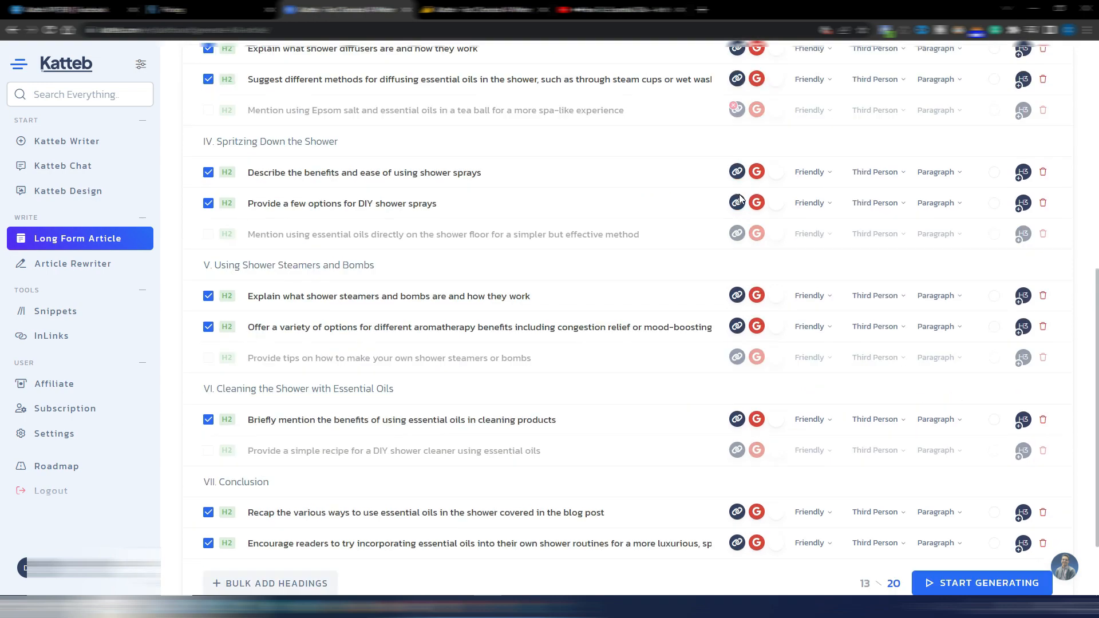
scroll(741, 187, "up", 8)
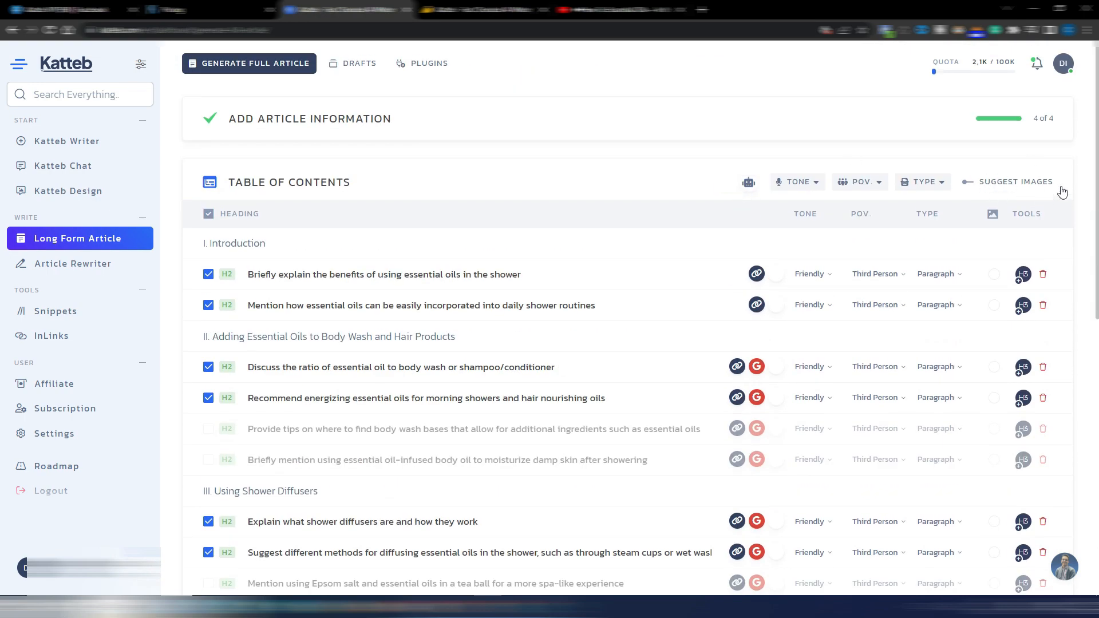
scroll(682, 279, "down", 6)
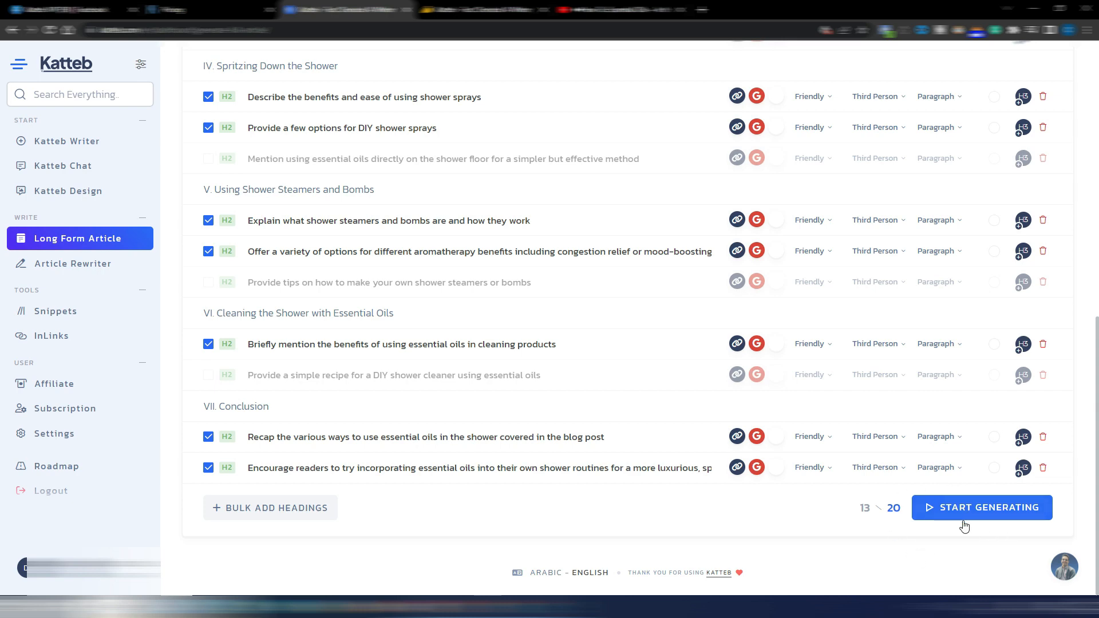
left_click(984, 512)
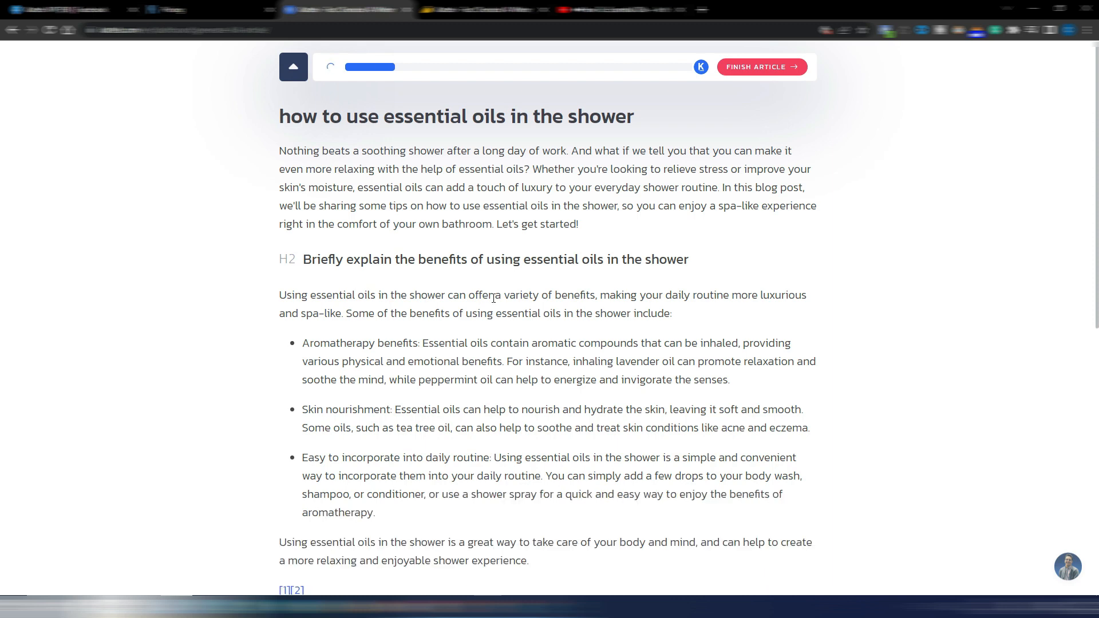
Read through the generated article and preview the cited sources under its first heading
scroll(412, 286, "down", 3)
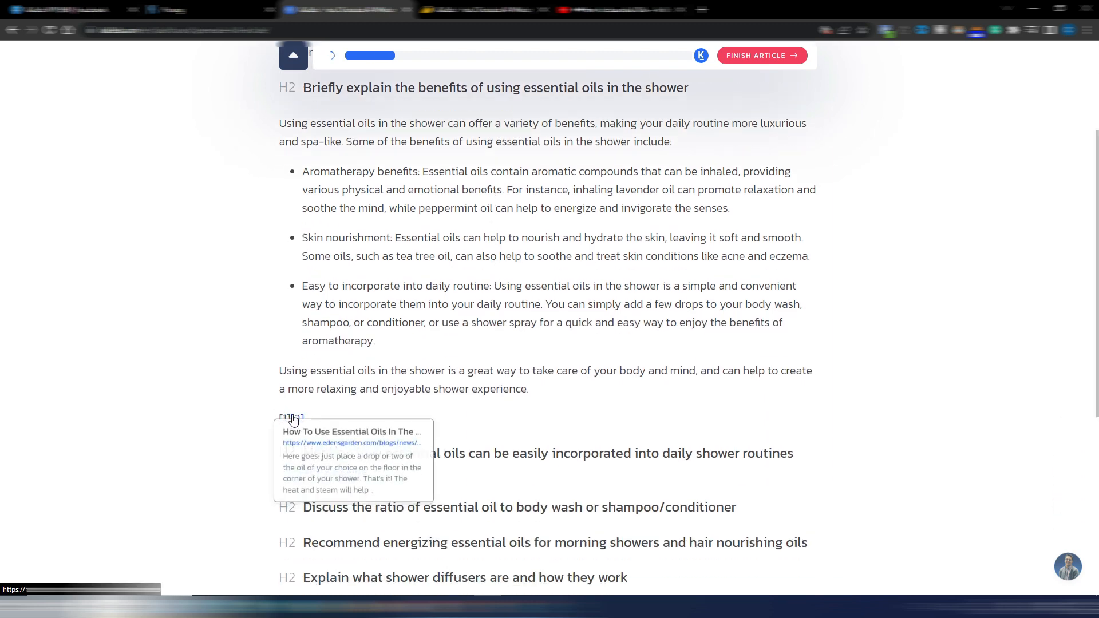
mouse_move(299, 419)
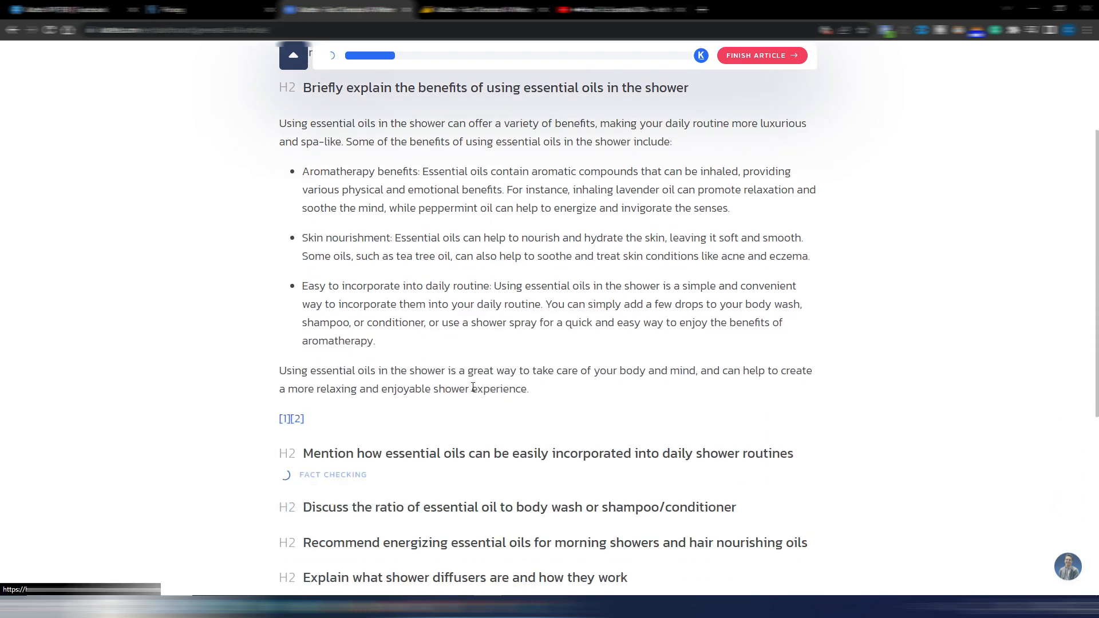
scroll(544, 417, "down", 10)
scroll(544, 416, "down", 4)
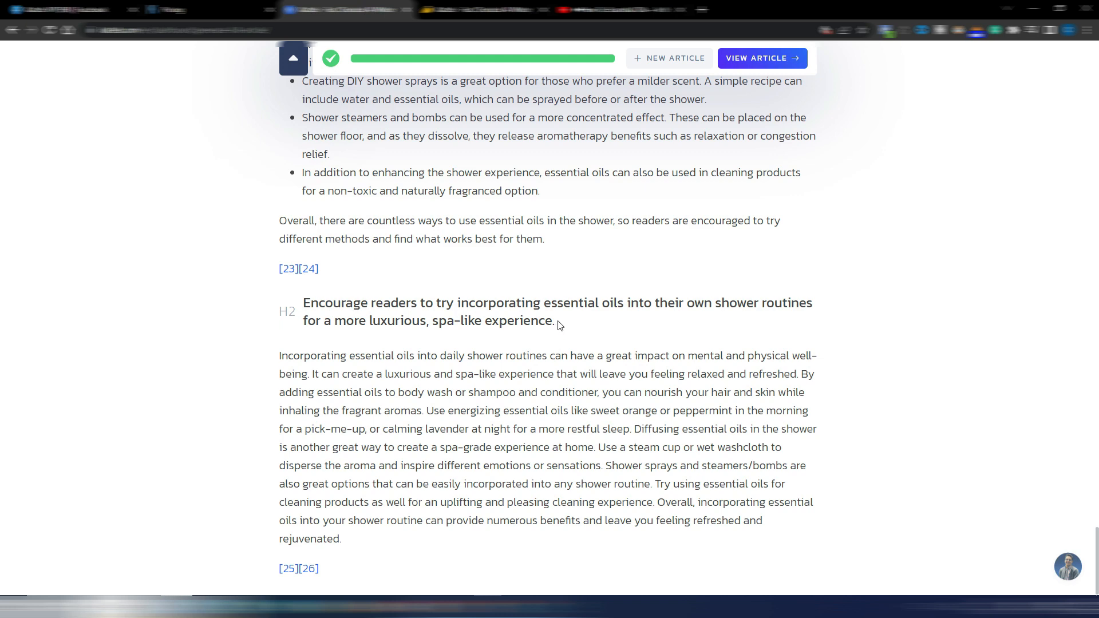
Highlight the two conclusion headings in the generated article to examine their wording
left_click_drag(560, 326, 306, 309)
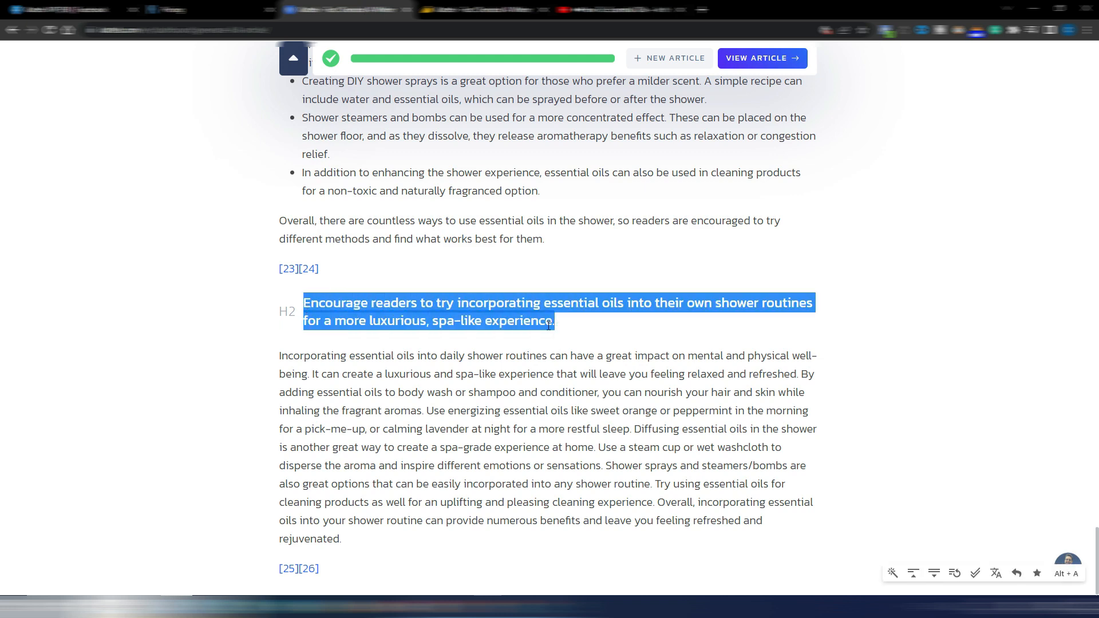
scroll(549, 325, "up", 7)
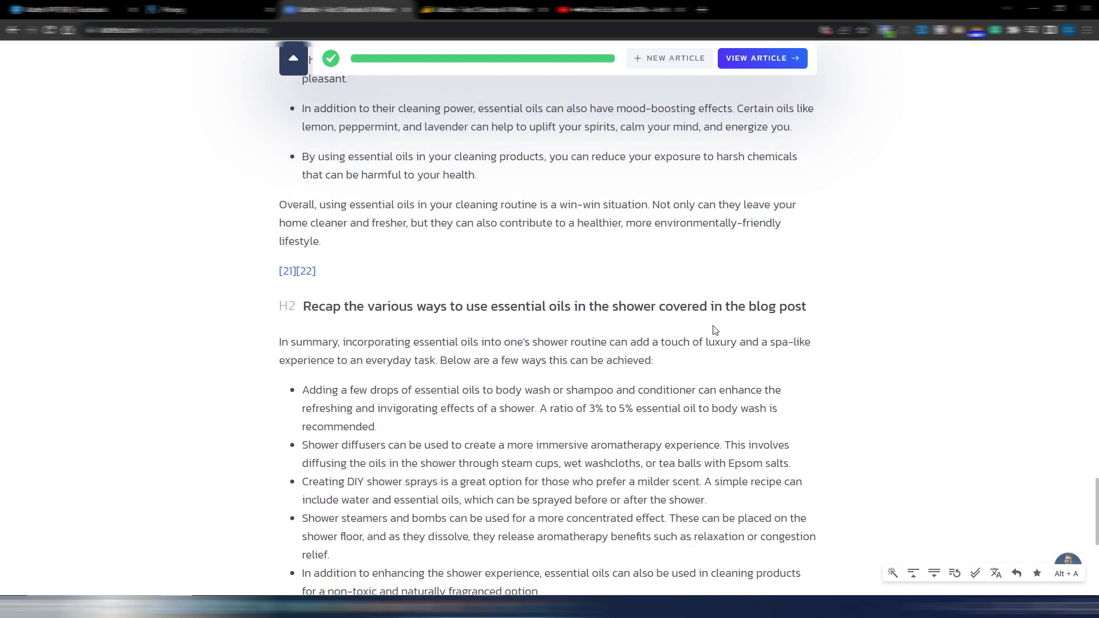
left_click_drag(810, 308, 336, 303)
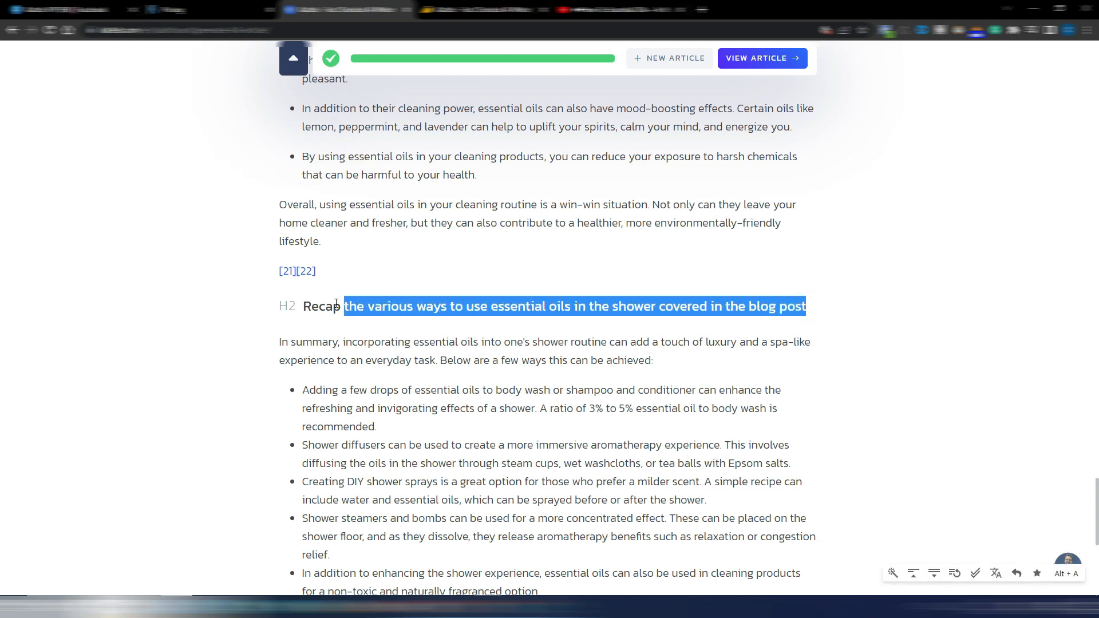
Read back through the generated article's final sections and highlight the heading about essential oils in cleaning products to examine its wording
scroll(467, 350, "down", 5)
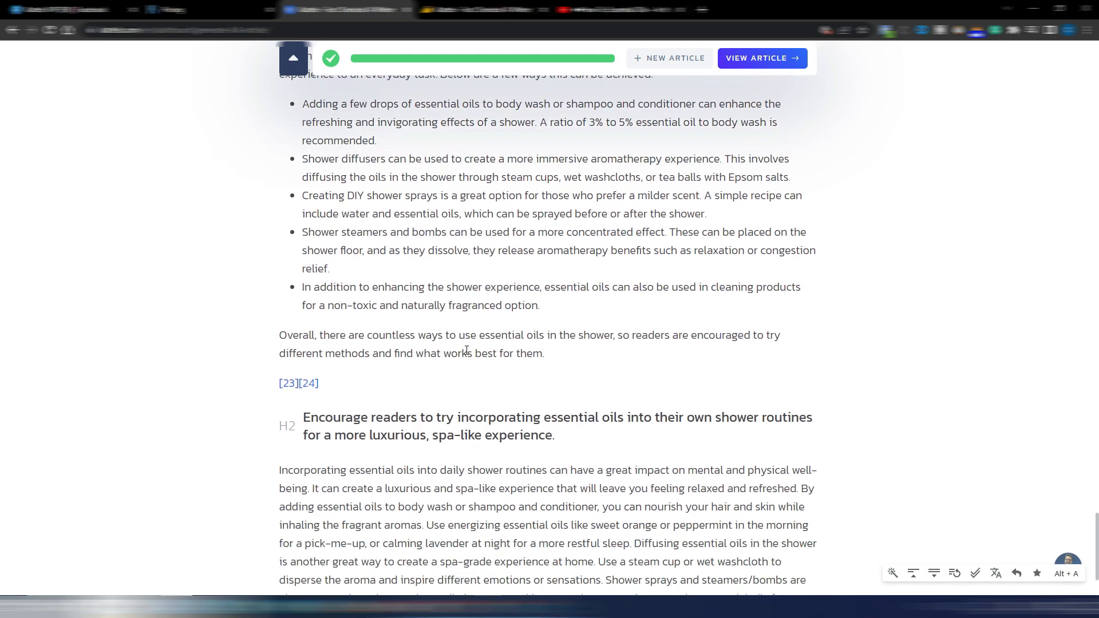
scroll(470, 350, "up", 4)
scroll(470, 349, "up", 7)
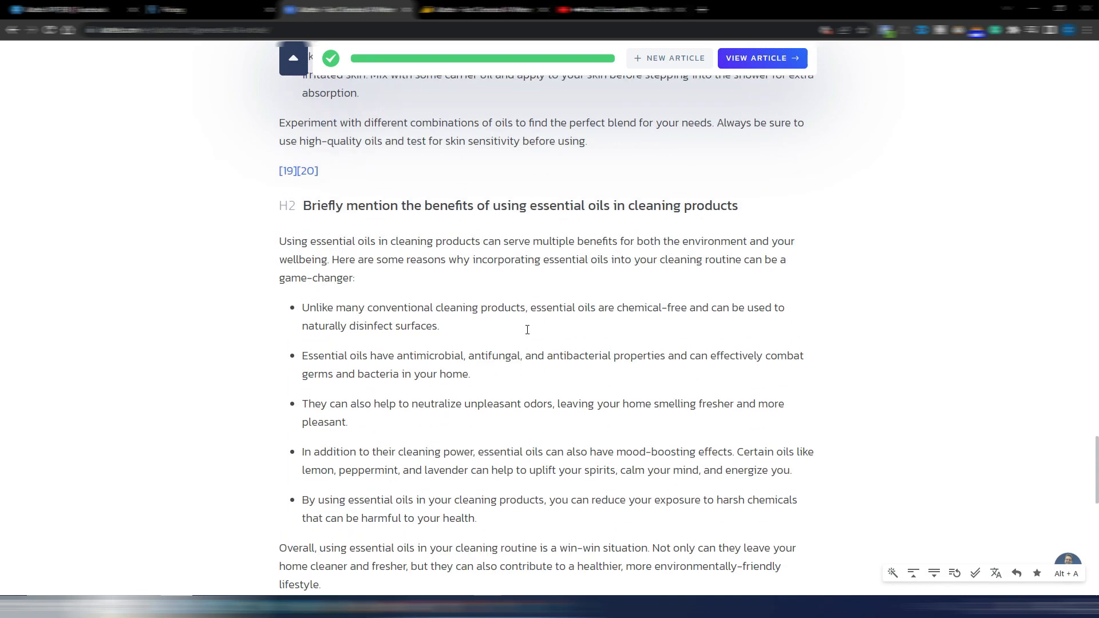
left_click_drag(305, 206, 740, 202)
left_click(653, 204)
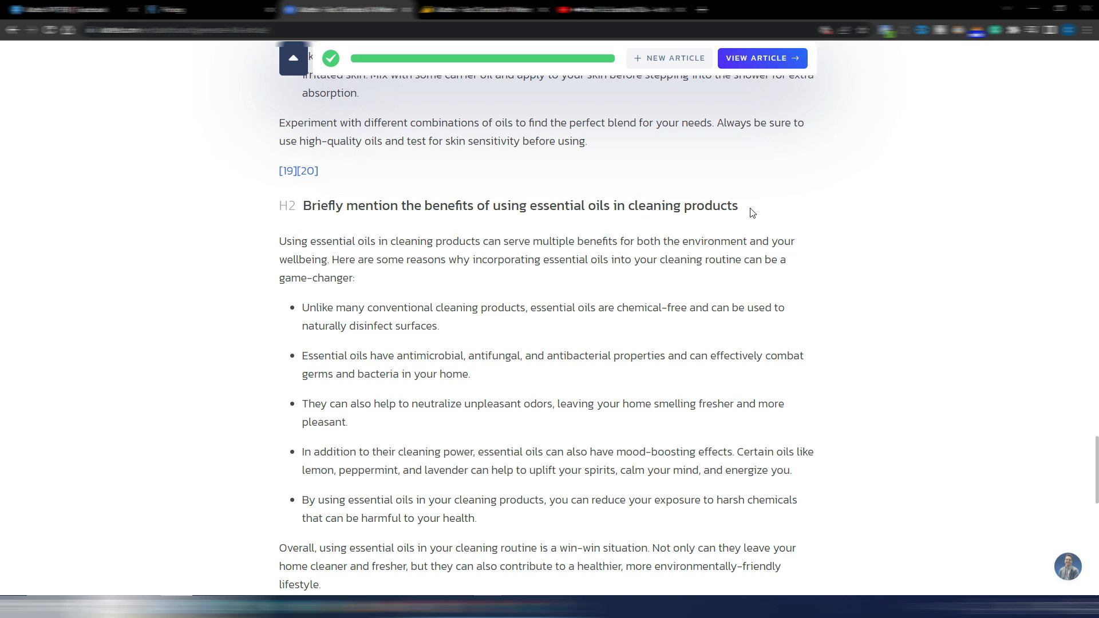
Open the generated article in the document editor and skim its opening sections
left_click(748, 58)
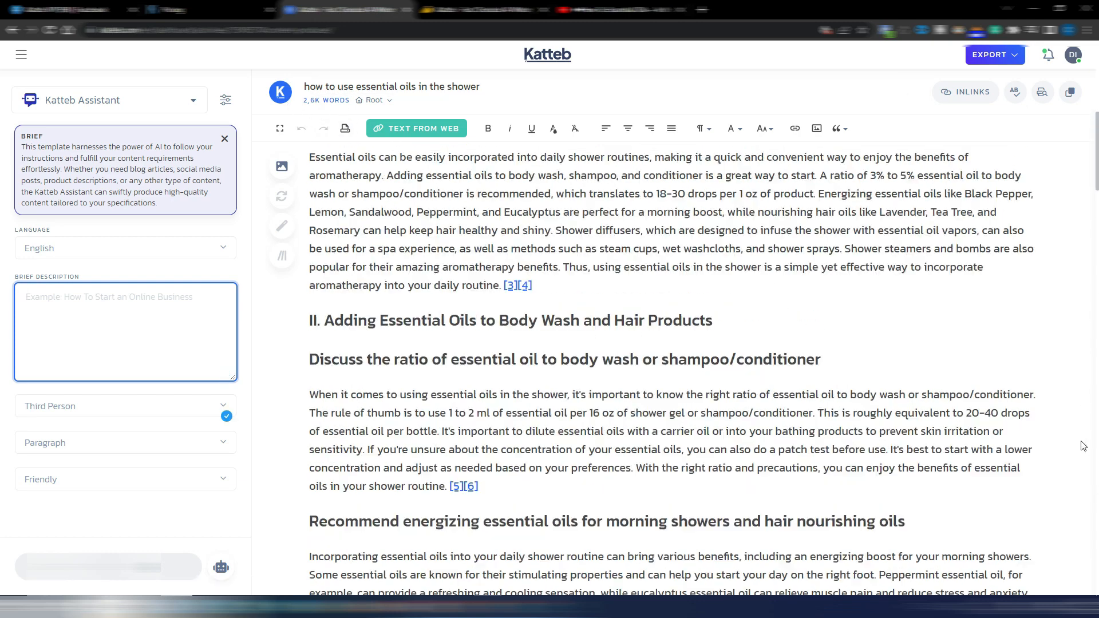
scroll(750, 239, "up", 8)
scroll(750, 239, "up", 2)
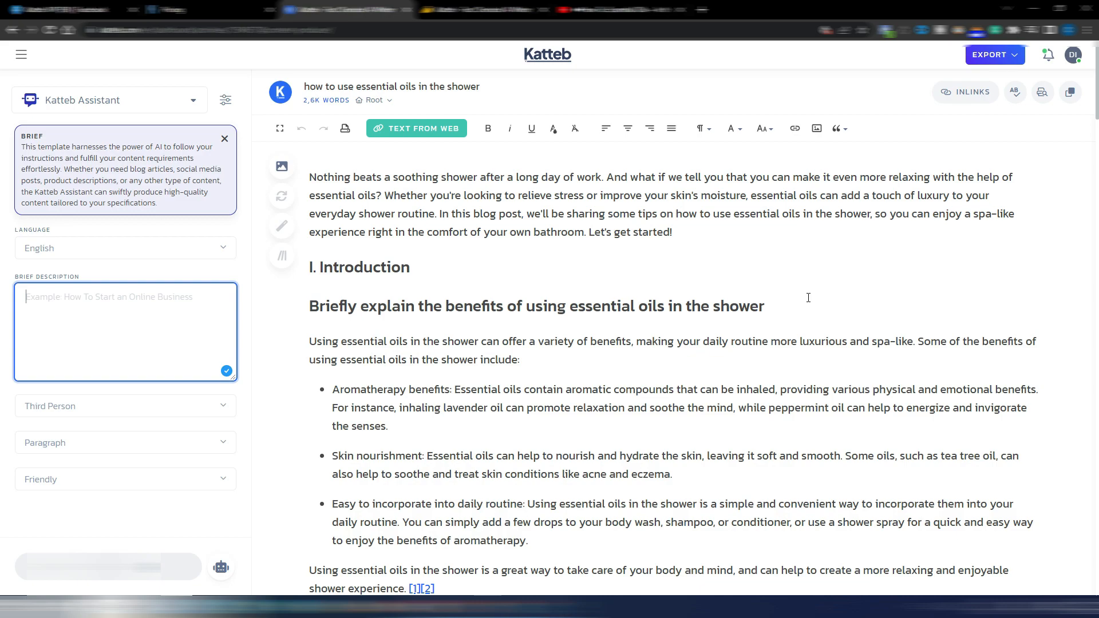
scroll(809, 298, "down", 15)
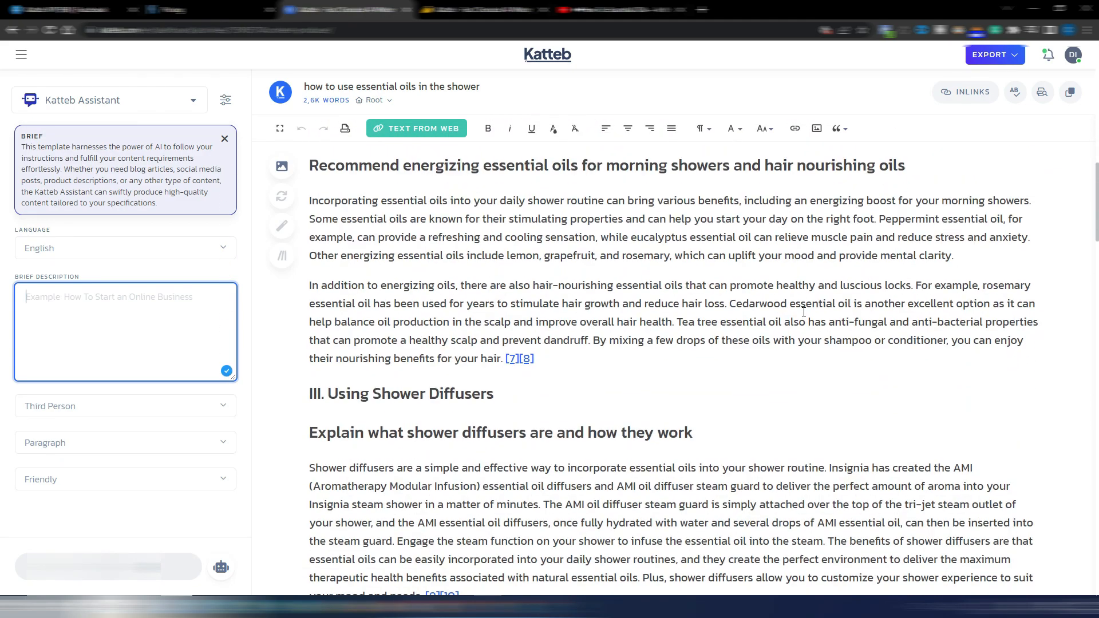
scroll(460, 462, "up", 18)
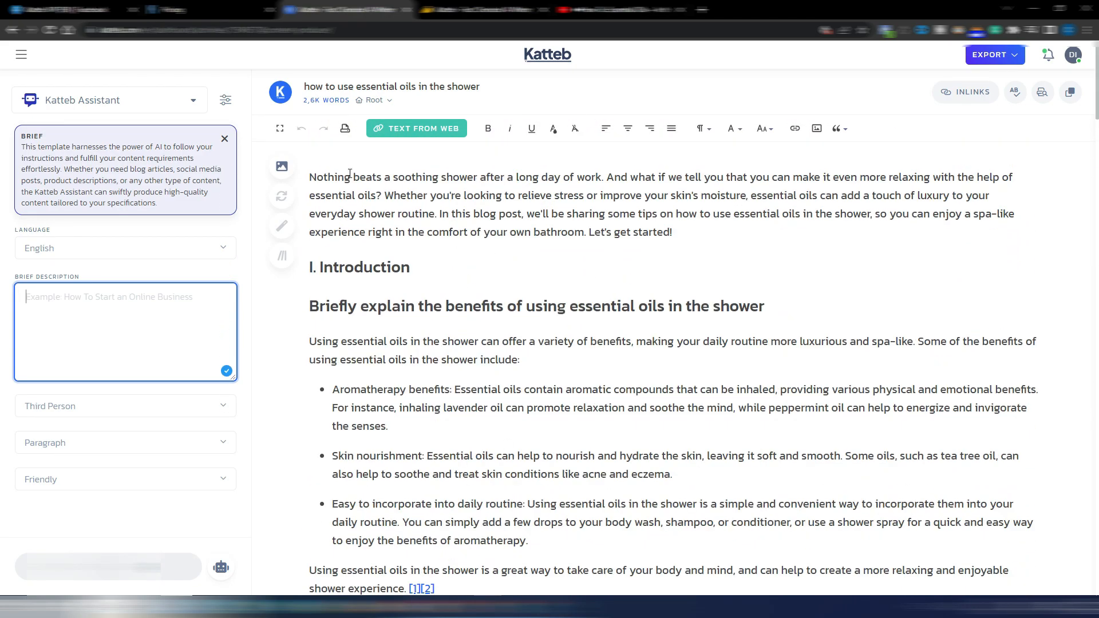
View the AI model choices in the Katteb Assistant preferences and close the dialog without saving changes
left_click(225, 102)
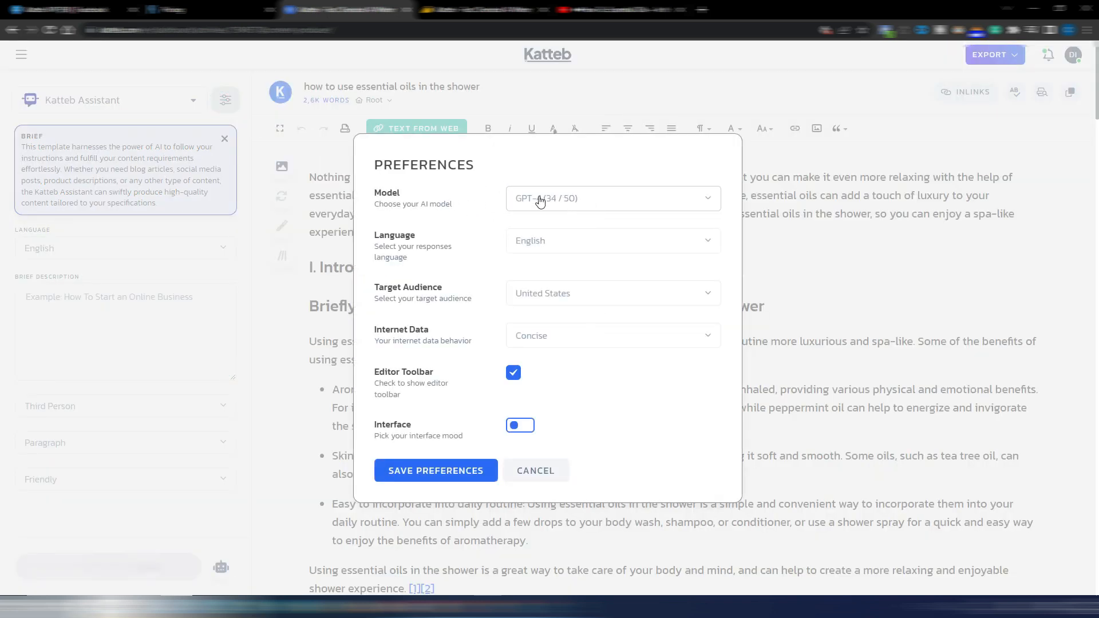
left_click(637, 203)
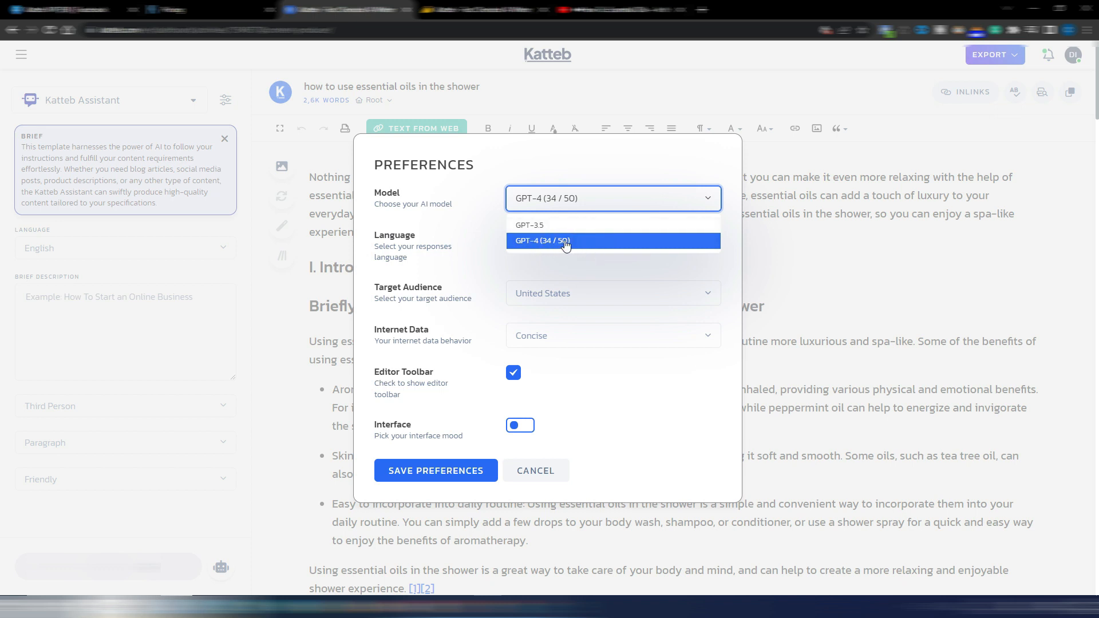
left_click(864, 278)
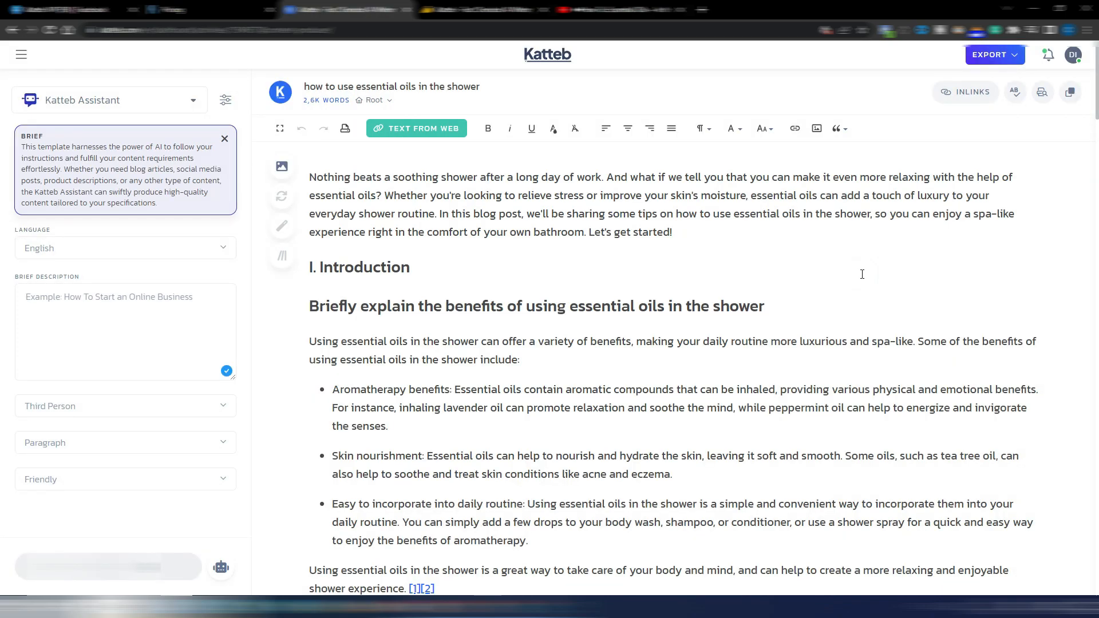
Read the article through to its end and temporarily highlight part of the closing paragraph to examine the text editing tools
scroll(612, 302, "down", 20)
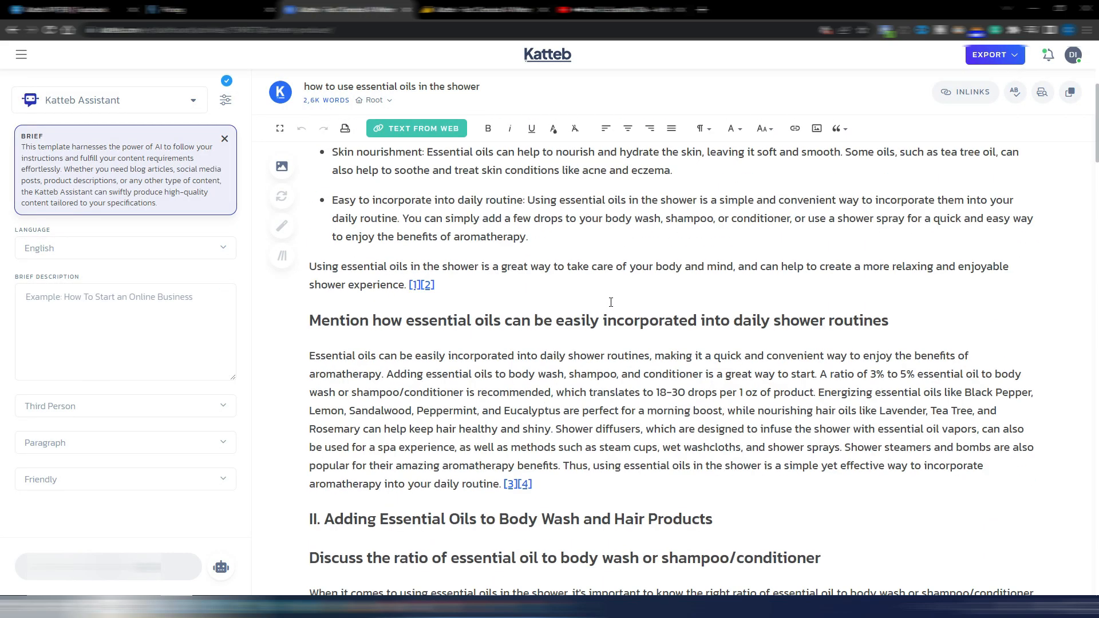
scroll(611, 302, "down", 20)
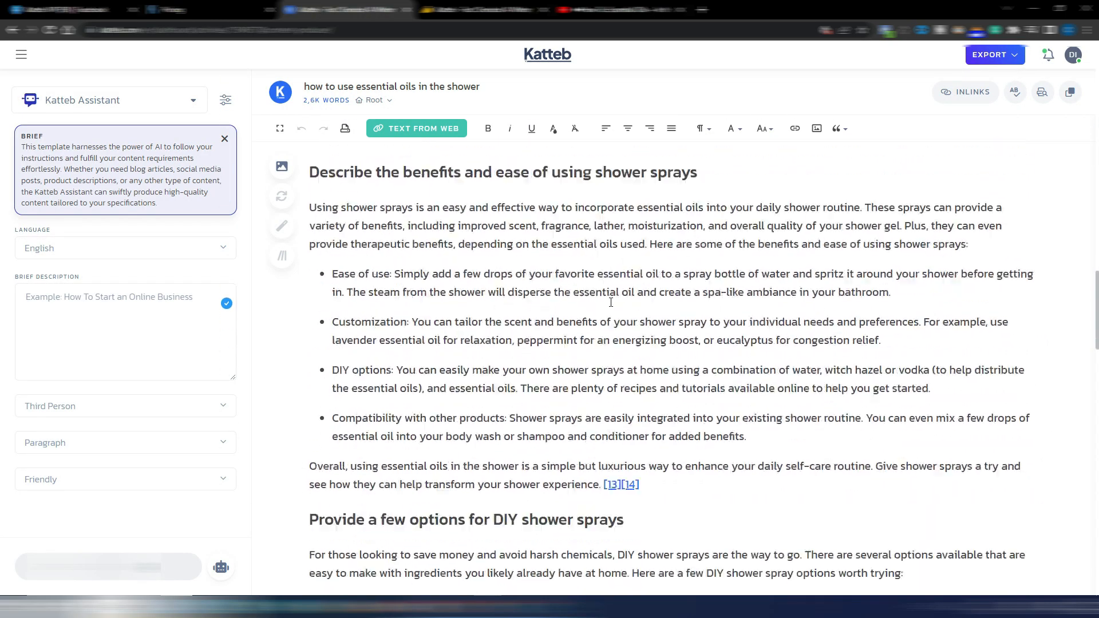
scroll(612, 302, "down", 20)
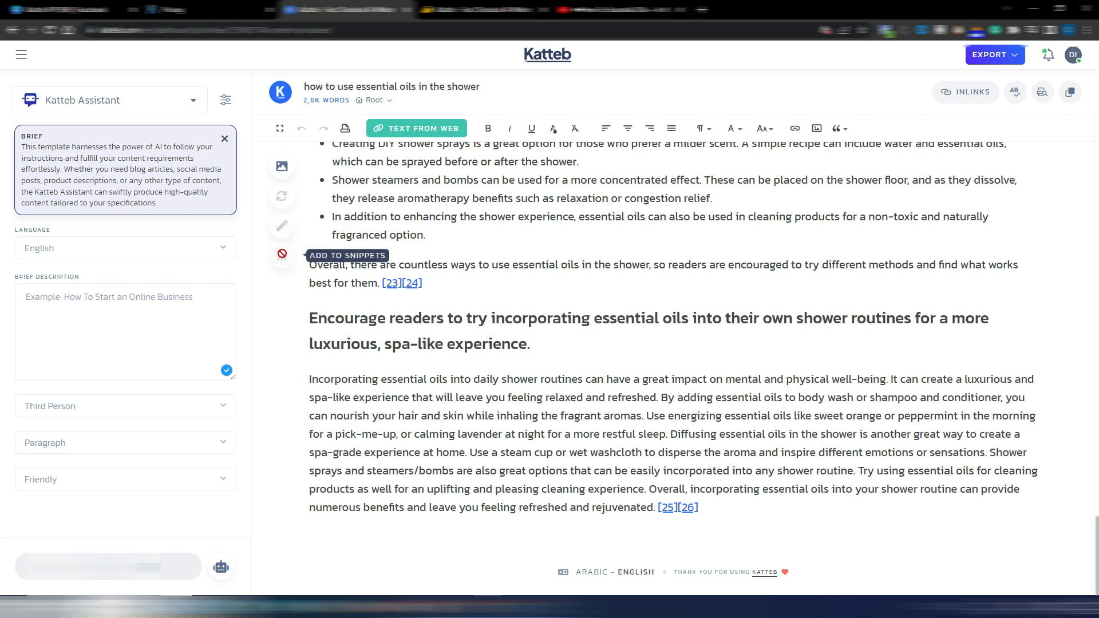
left_click_drag(309, 379, 509, 453)
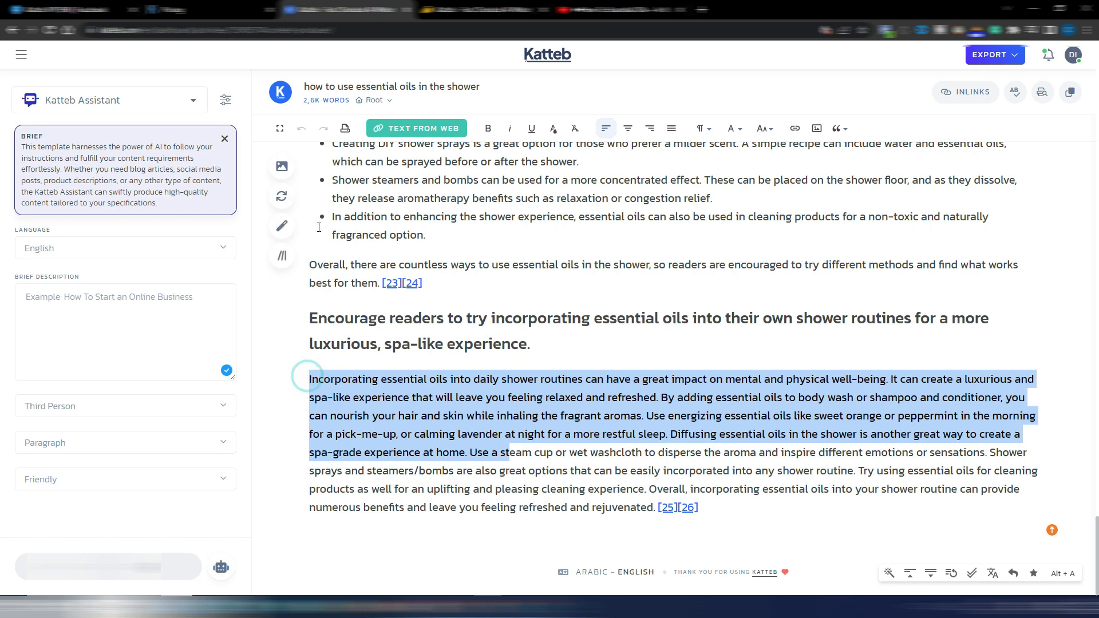
left_click(547, 379)
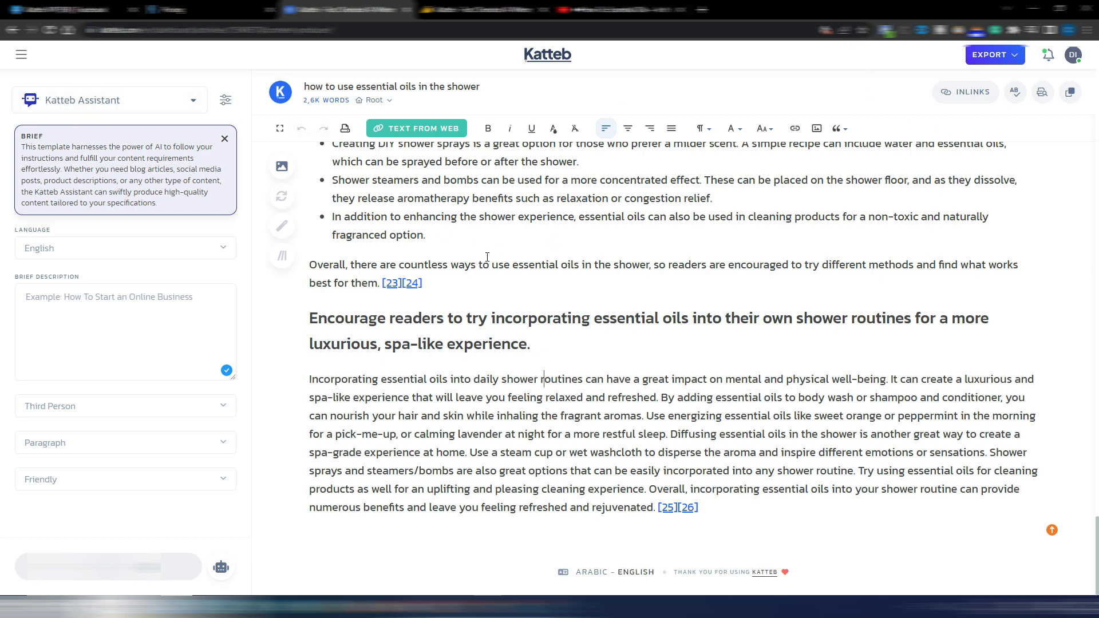
Return from the article editor to the main Katteb dashboard
left_click(22, 54)
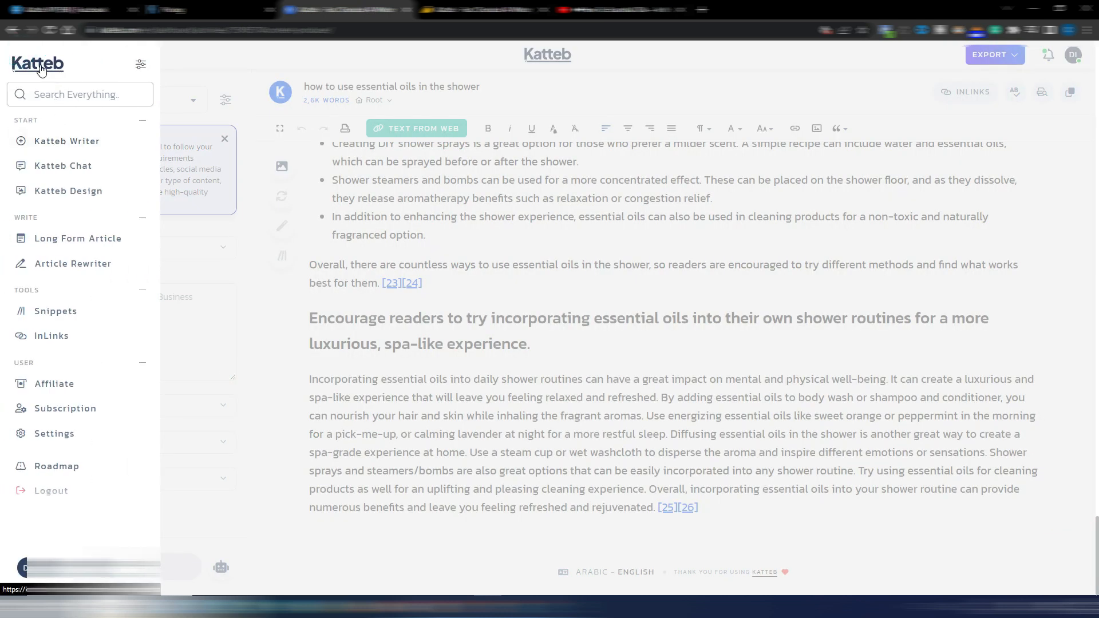
left_click(40, 64)
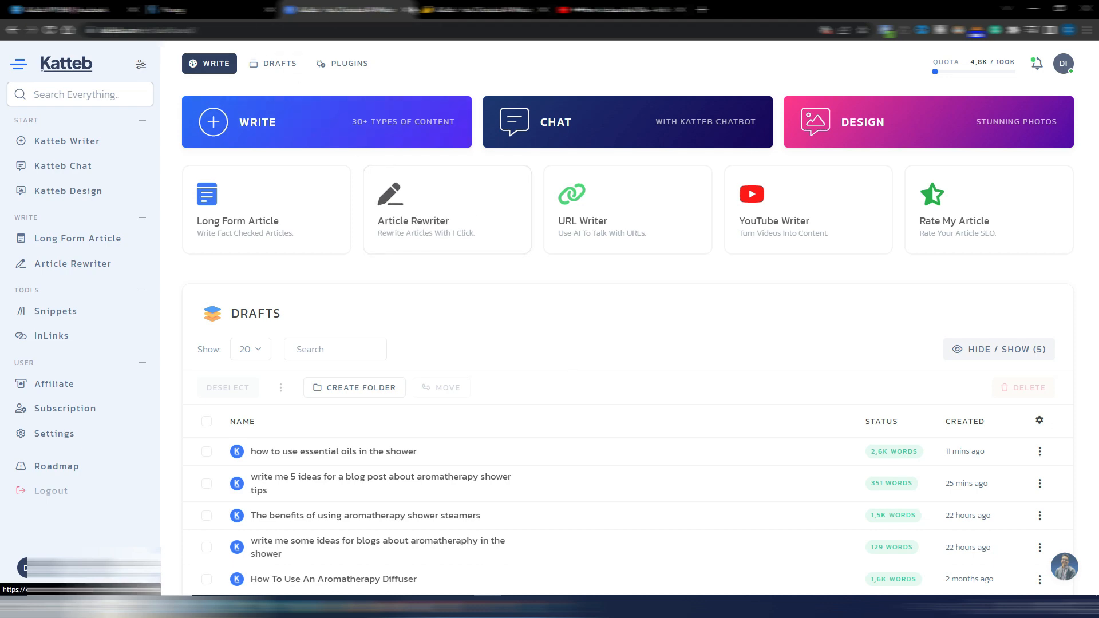
Compare the plans on the AppSumo Katteb deal page with the third plan set to 10 codes, and switch to Katteb's own pricing page
key("ctrl+Tab")
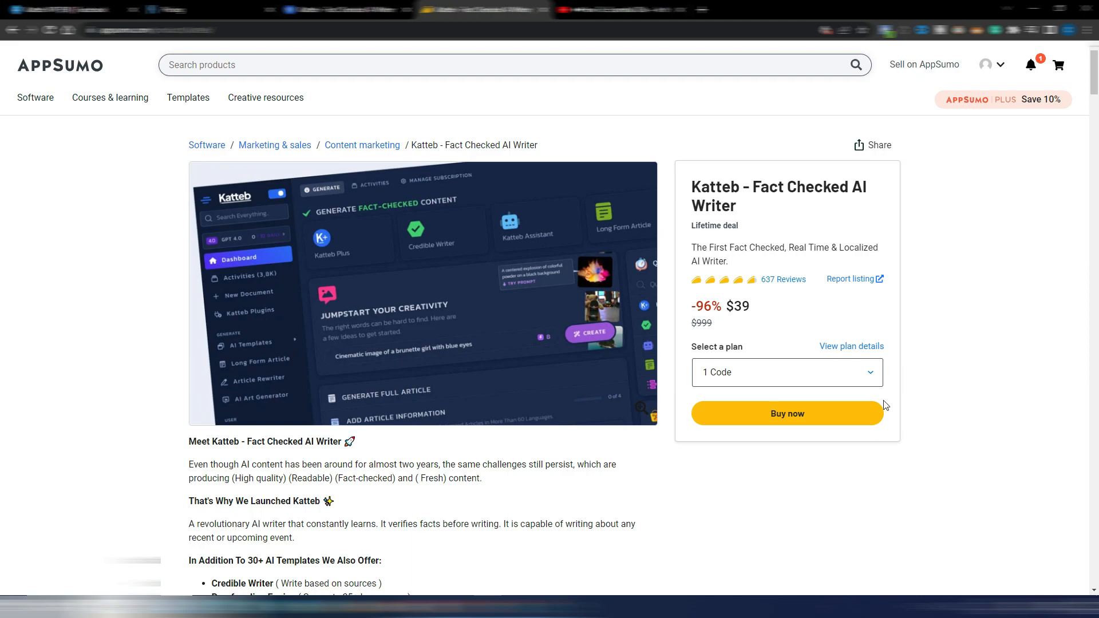
left_click_drag(1096, 63, 1098, 403)
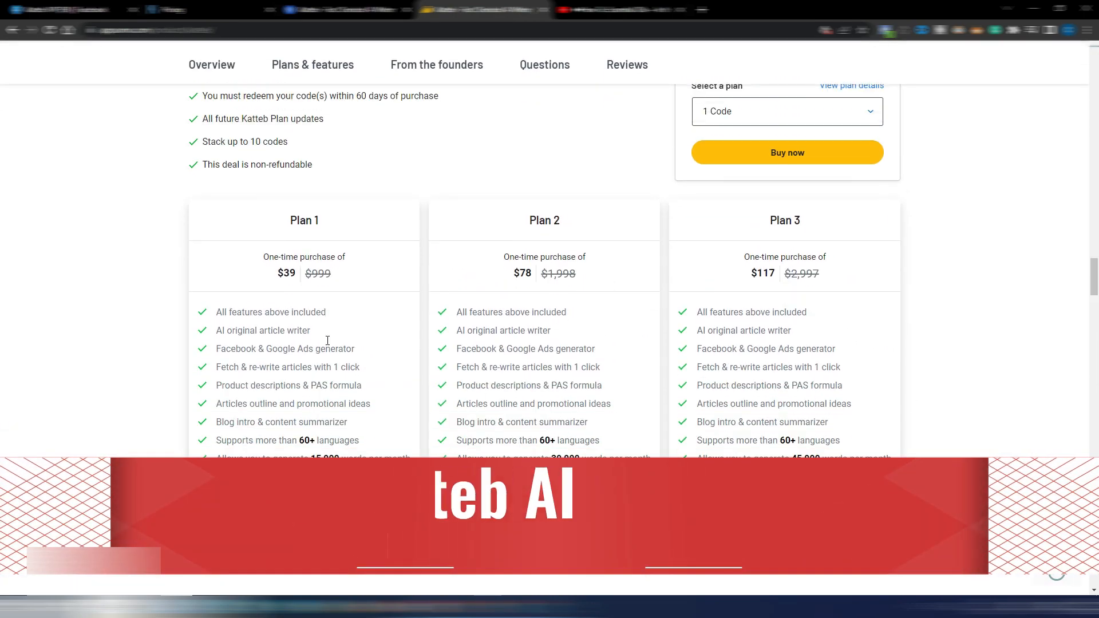
left_click(785, 508)
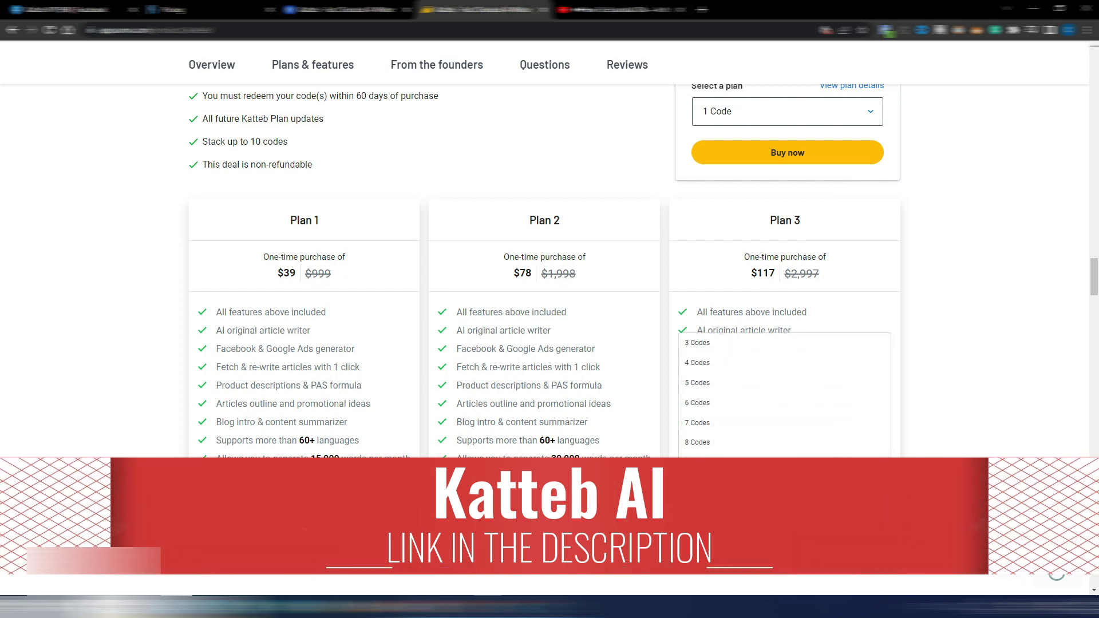
left_click(727, 482)
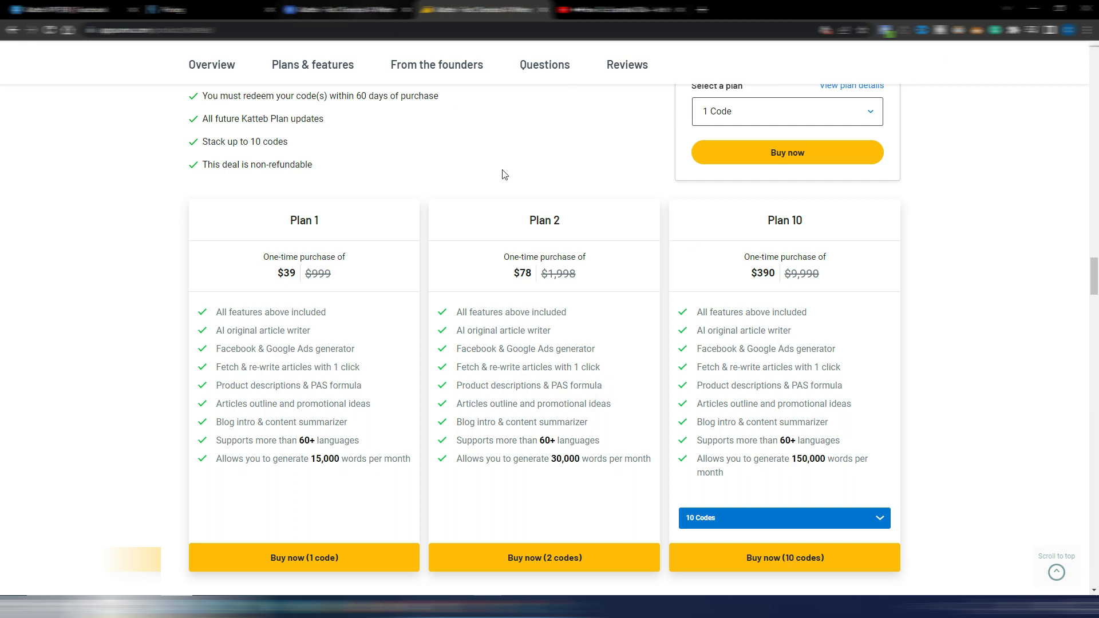
left_click(243, 11)
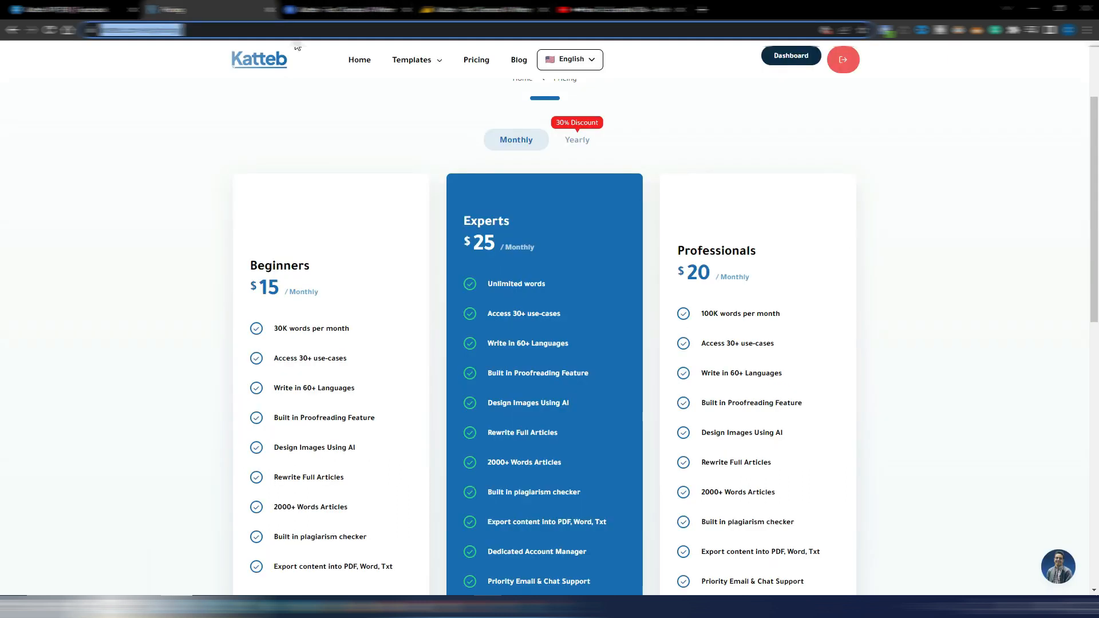